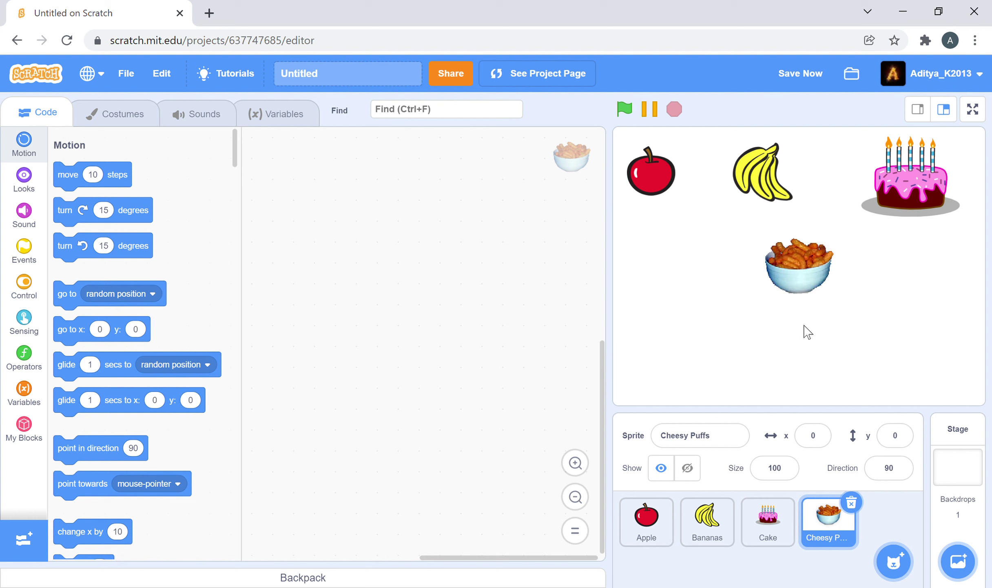
- Move the Cheesy Puffs sprite below the apple, to about x -177, y -46
left_click_drag(802, 267, 675, 316)
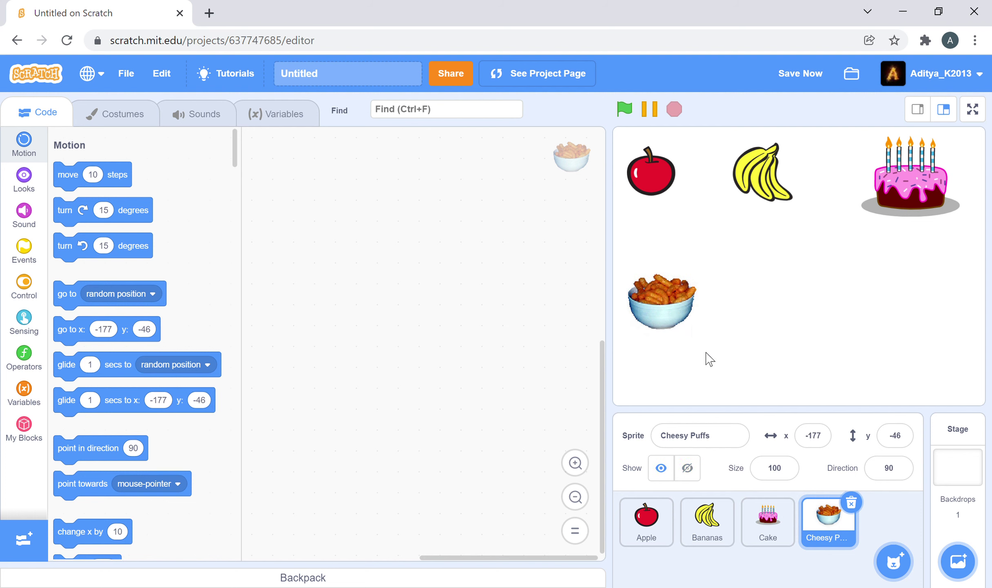
- Add the Donut sprite from the sprite library and place it below the bananas at about x -11, y -35
left_click(909, 530)
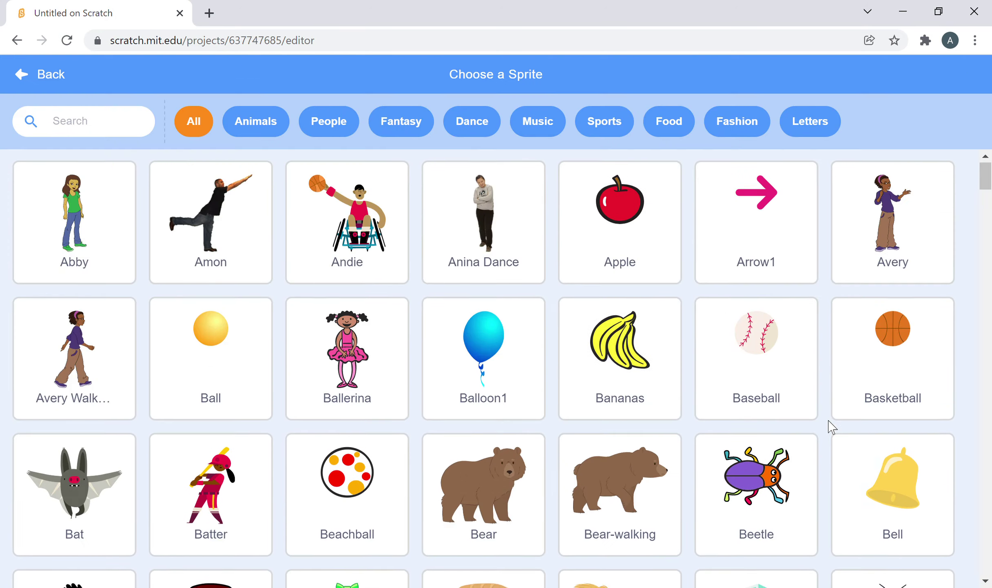
scroll(857, 408, "down", 5)
scroll(950, 378, "down", 3)
scroll(957, 377, "down", 5)
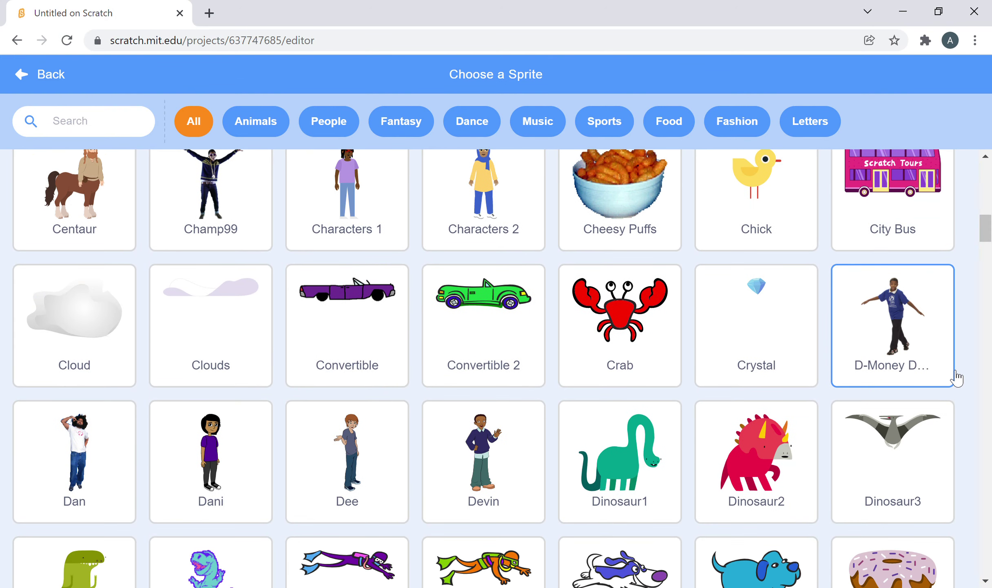
scroll(956, 378, "down", 4)
scroll(954, 377, "down", 1)
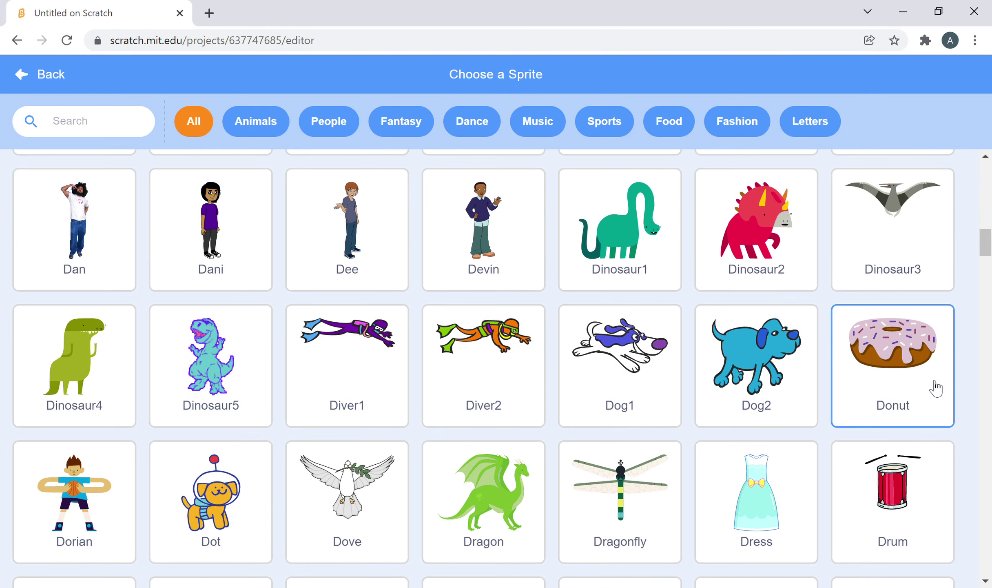
left_click(938, 387)
left_click_drag(775, 294, 764, 314)
- Add the Fortune Cookie sprite from the sprite library and place it below the cake, in line with the donut
mouse_move(894, 562)
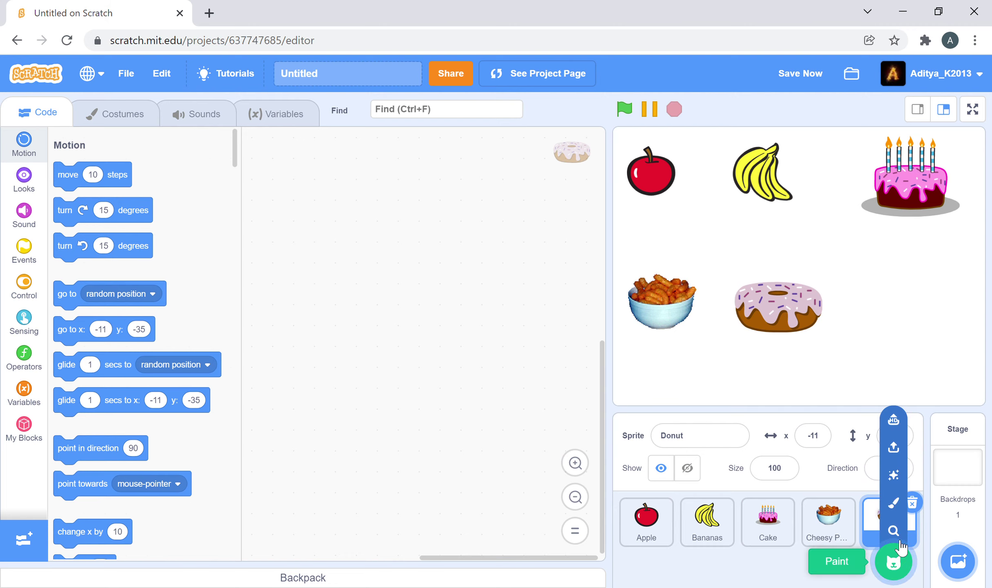
left_click(894, 529)
scroll(853, 375, "down", 3)
scroll(853, 376, "down", 15)
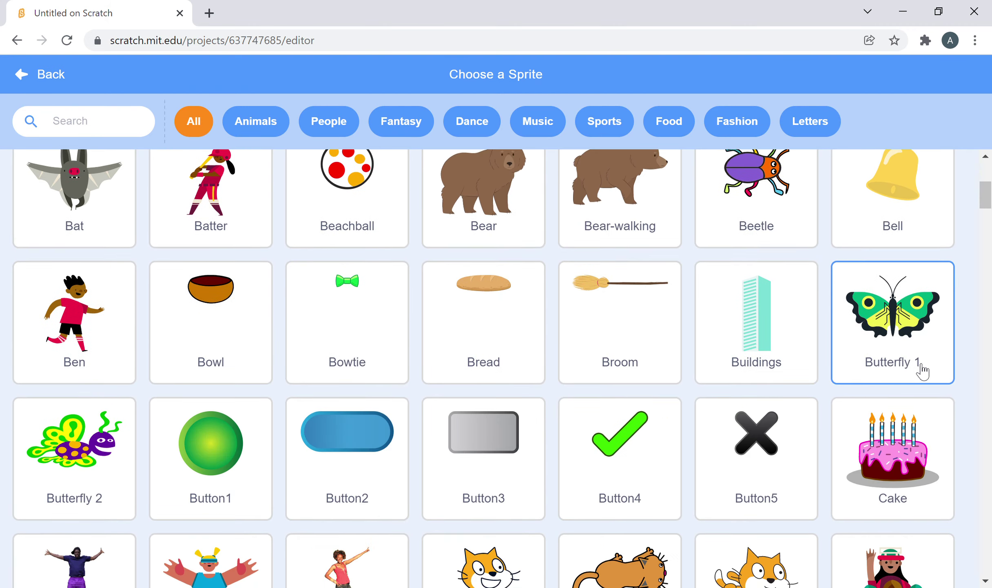
scroll(962, 369, "down", 11)
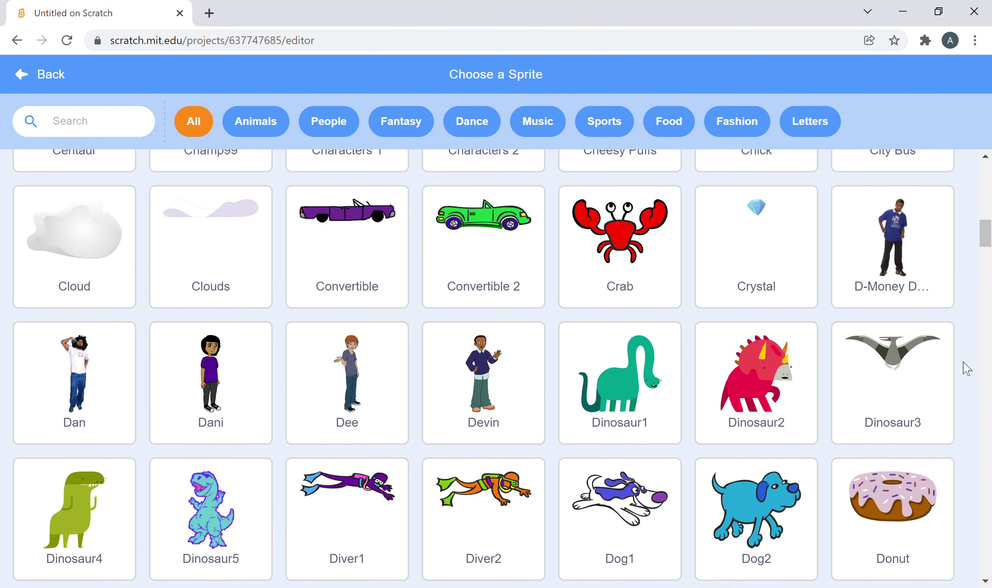
scroll(967, 368, "down", 8)
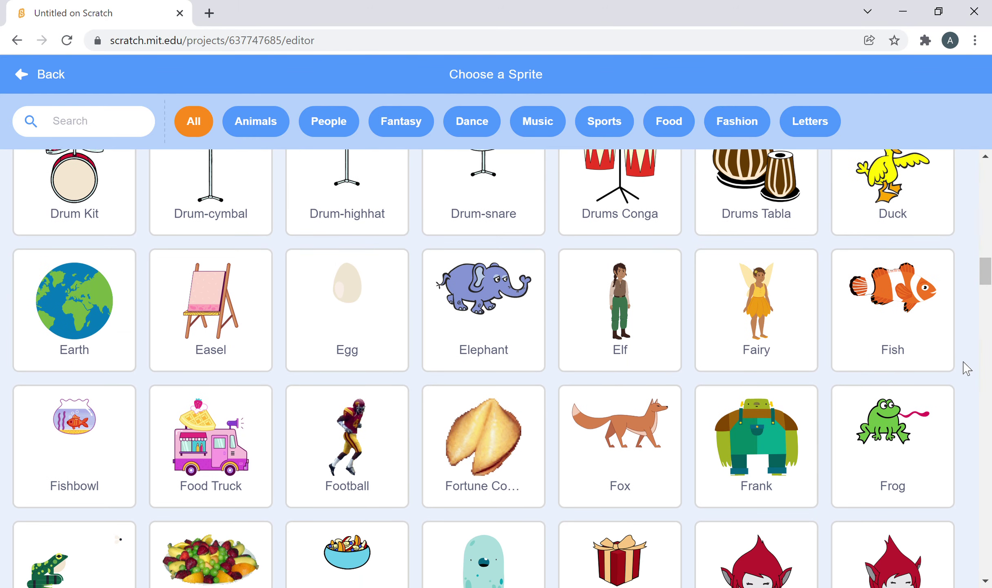
scroll(968, 368, "down", 2)
scroll(965, 368, "down", 2)
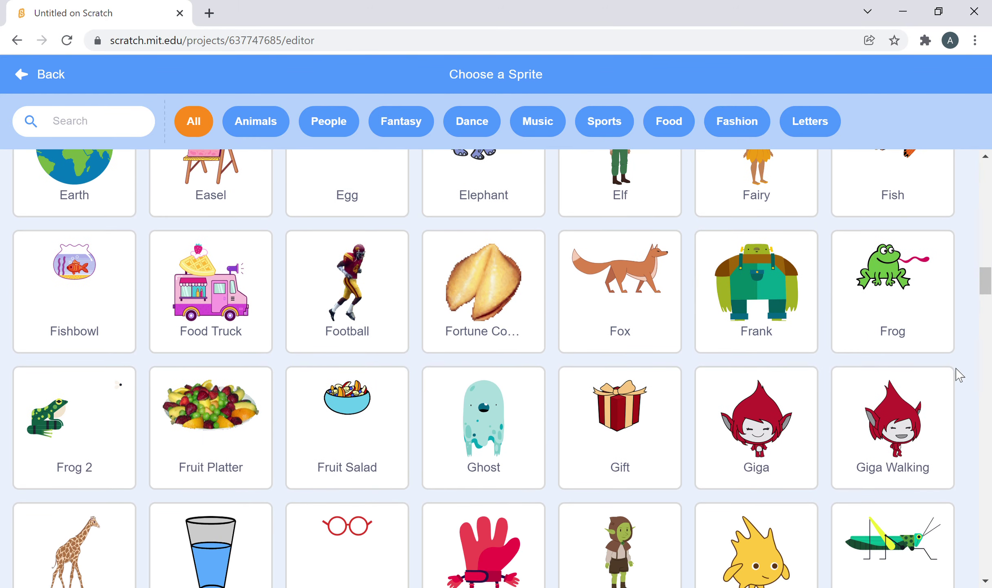
left_click(526, 332)
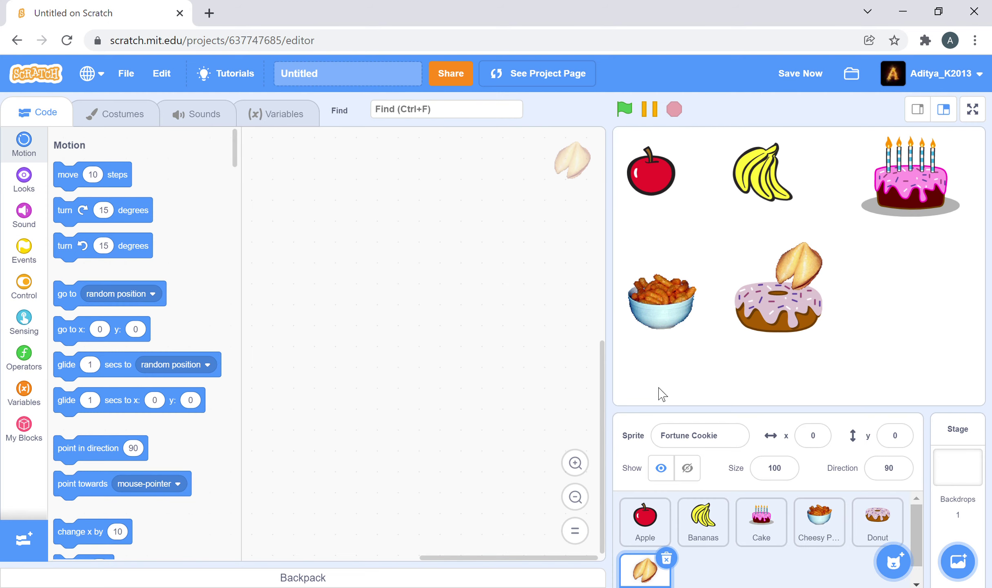
left_click_drag(817, 259, 919, 304)
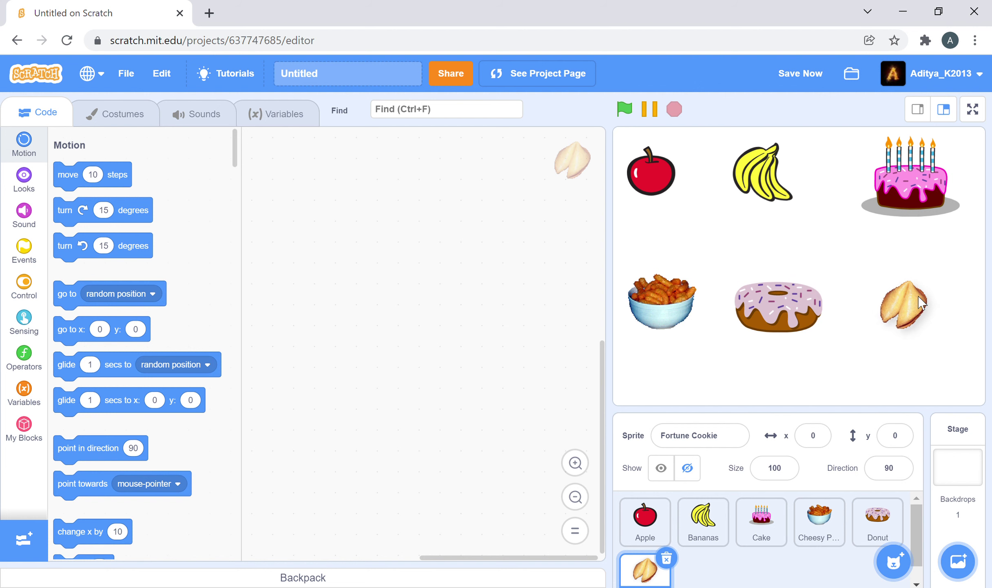
- Draw a bright red rectangle covering the whole canvas of the Stage's backdrop1, about 516 x 381 in size
left_click(965, 444)
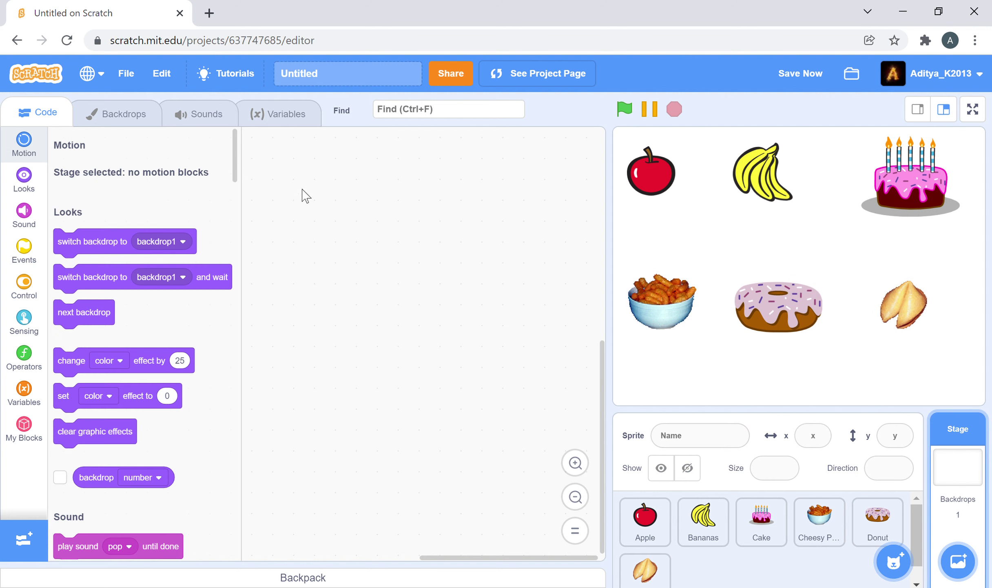
left_click(131, 119)
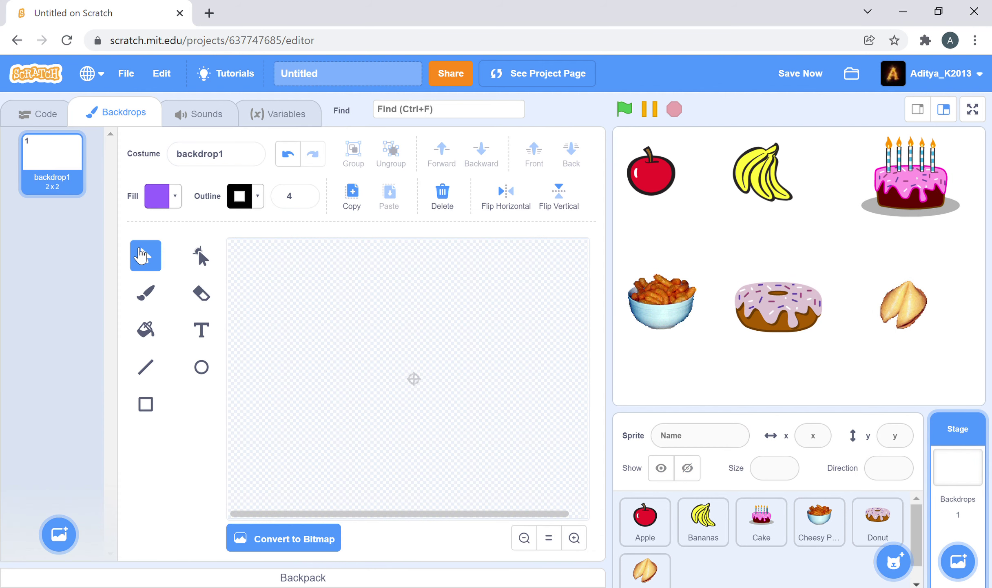
left_click(62, 120)
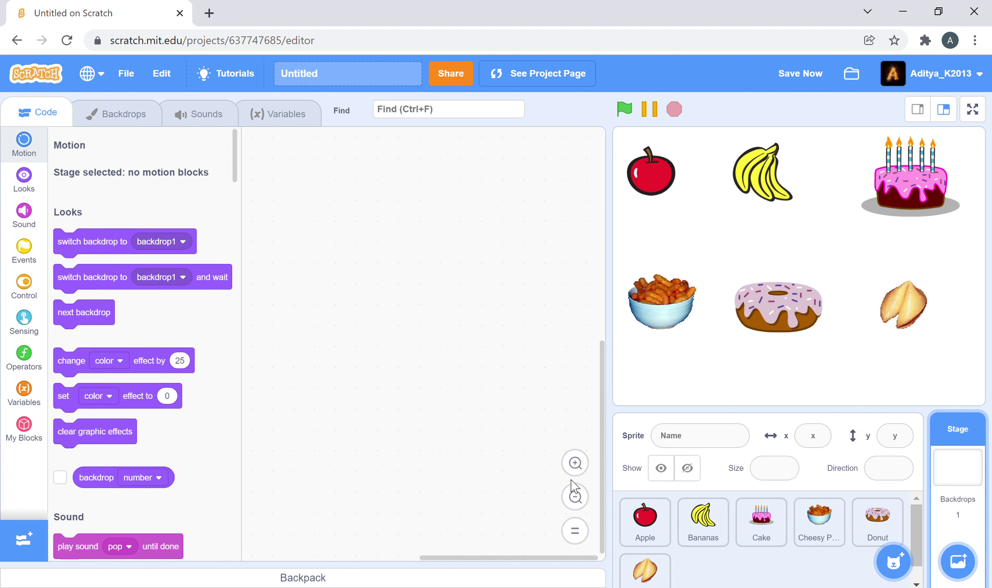
left_click(119, 119)
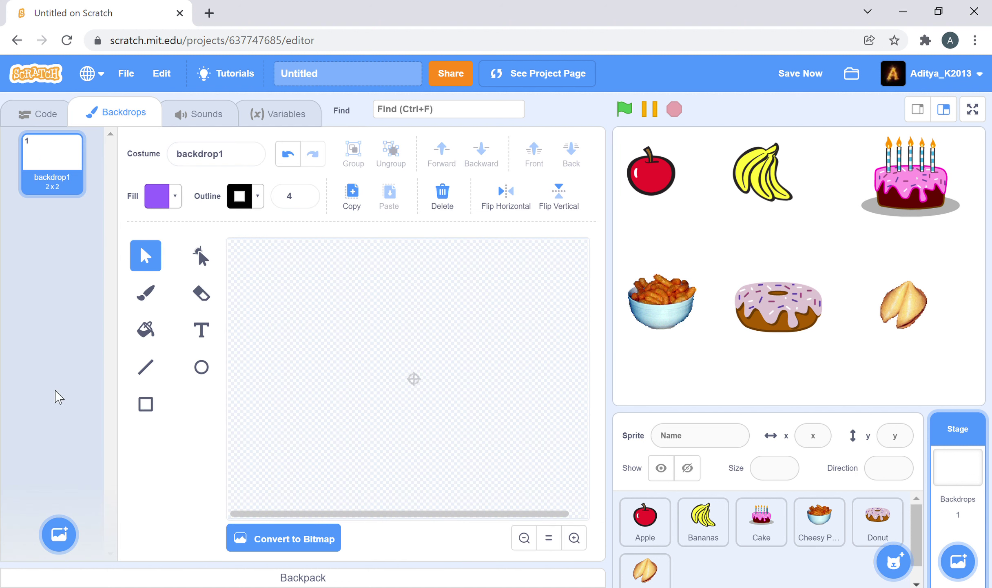
left_click(524, 537)
left_click(146, 404)
left_click(172, 196)
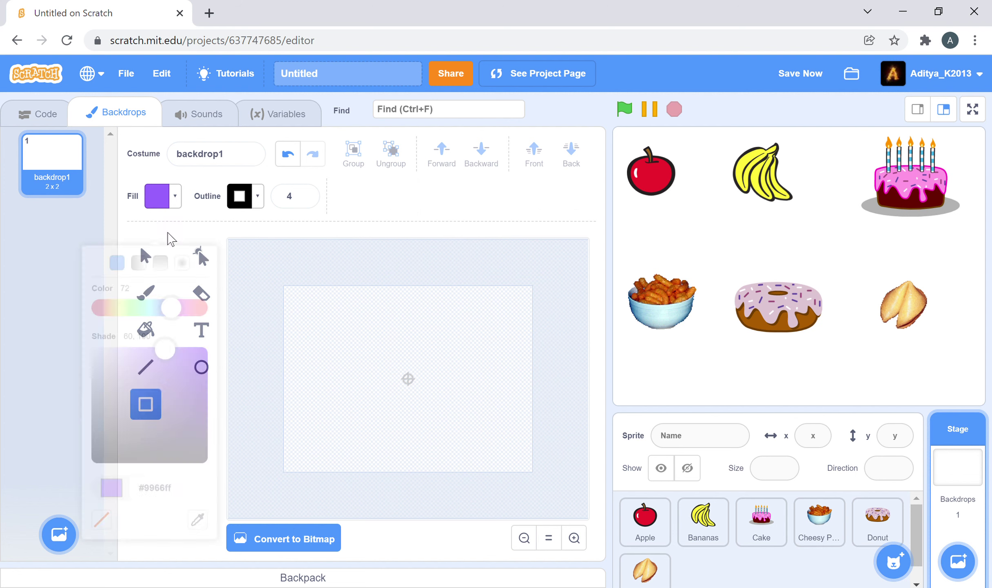
left_click(209, 282)
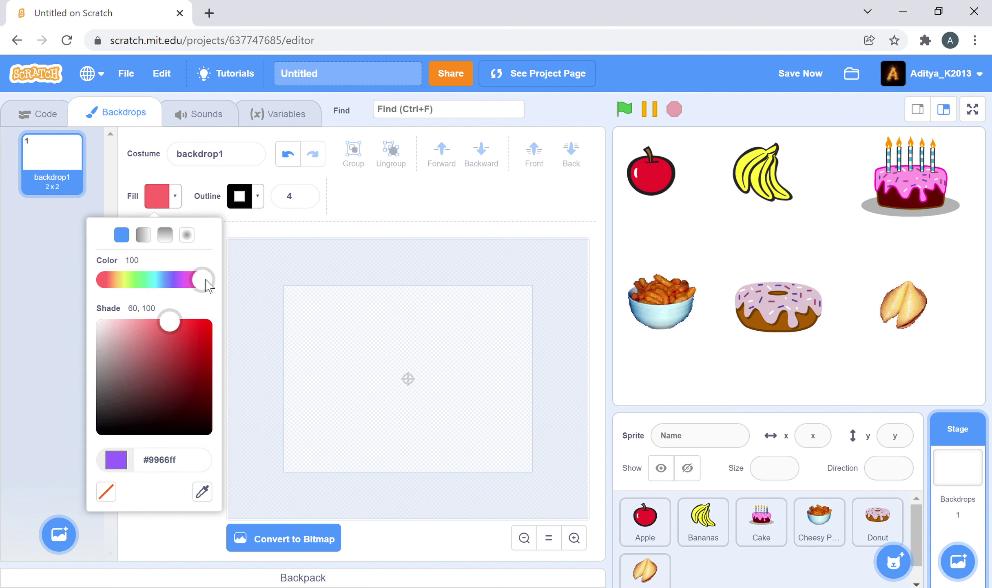
left_click_drag(166, 317, 266, 342)
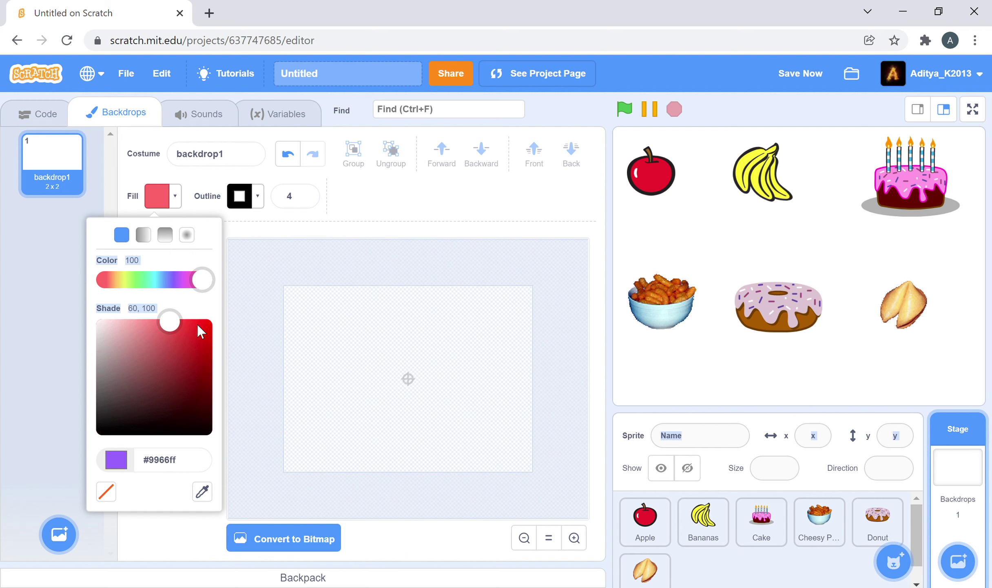
left_click_drag(200, 331, 242, 329)
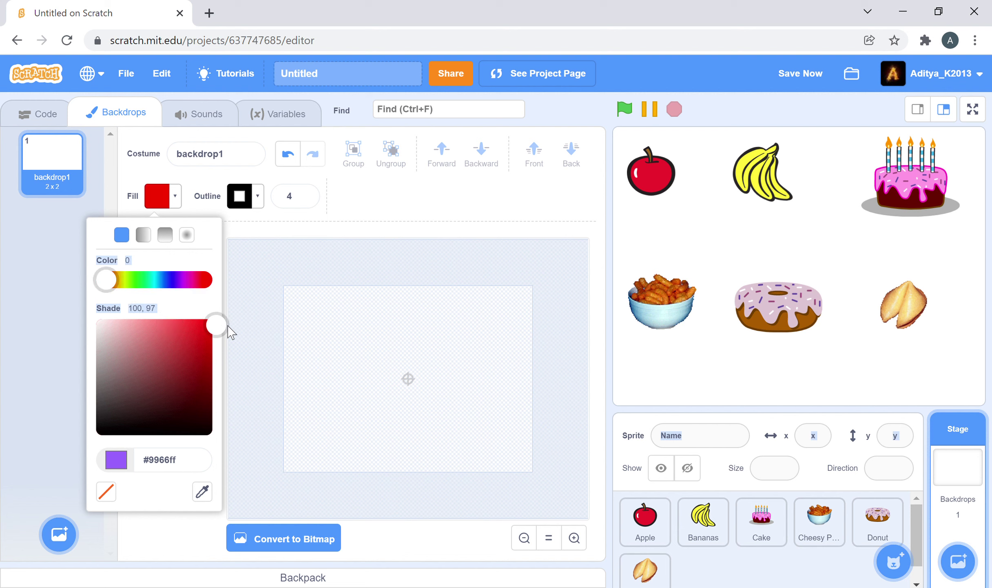
left_click_drag(209, 329, 224, 319)
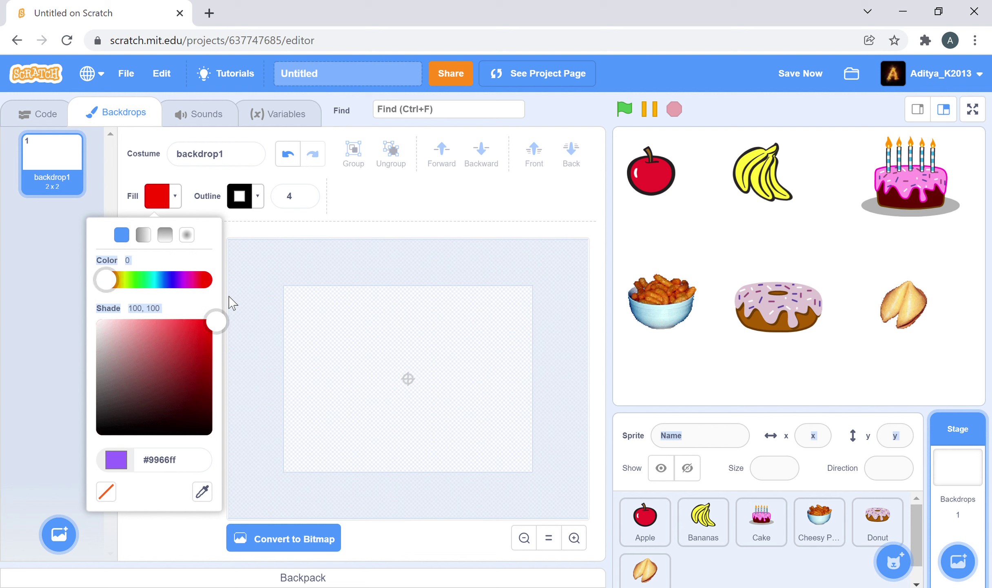
left_click(243, 266)
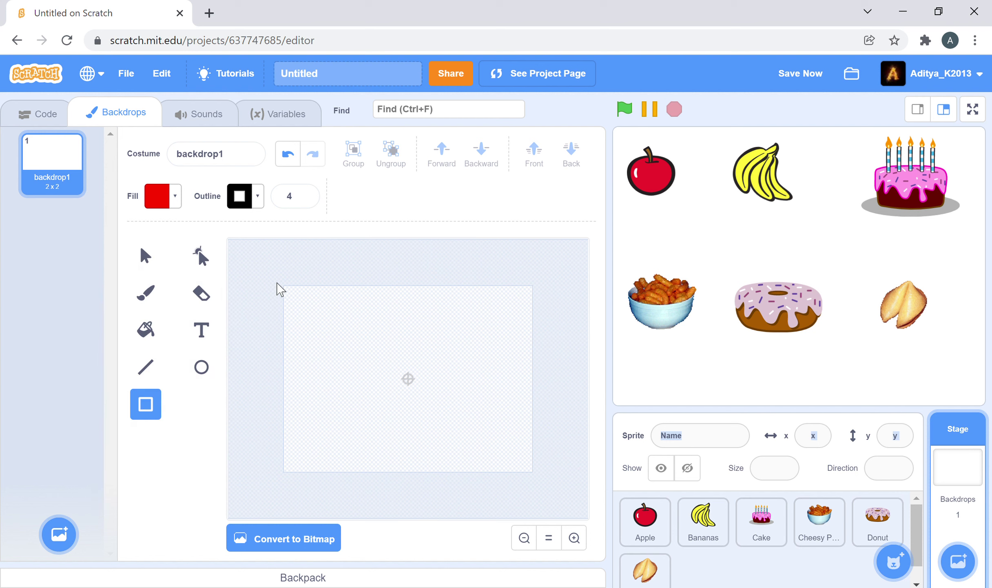
left_click_drag(277, 283, 542, 475)
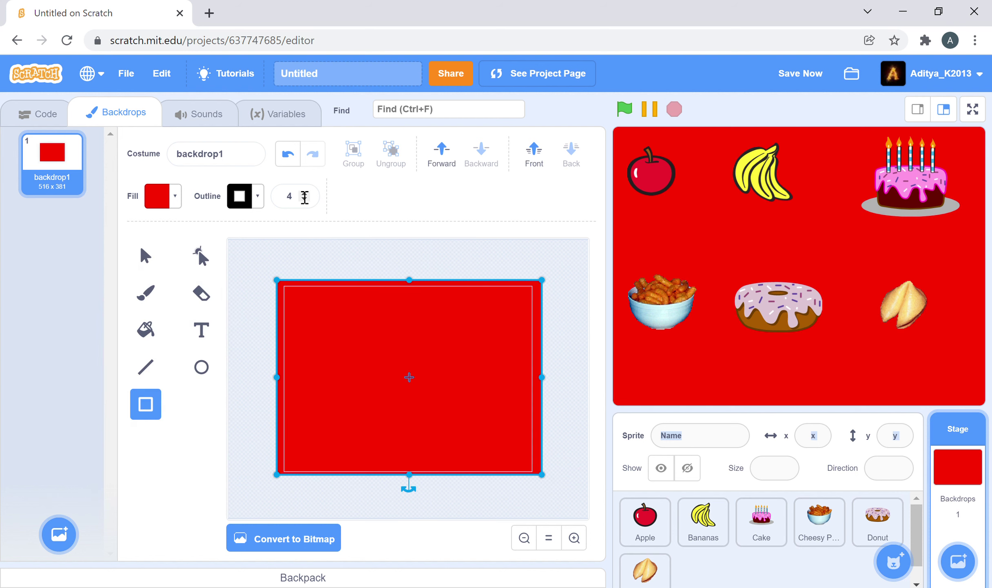
- Set the backdrop rectangle's outline width to 0 and change its fill to grey #7b7272
left_click(305, 198)
left_click(304, 199)
left_click(304, 199)
left_click(304, 199)
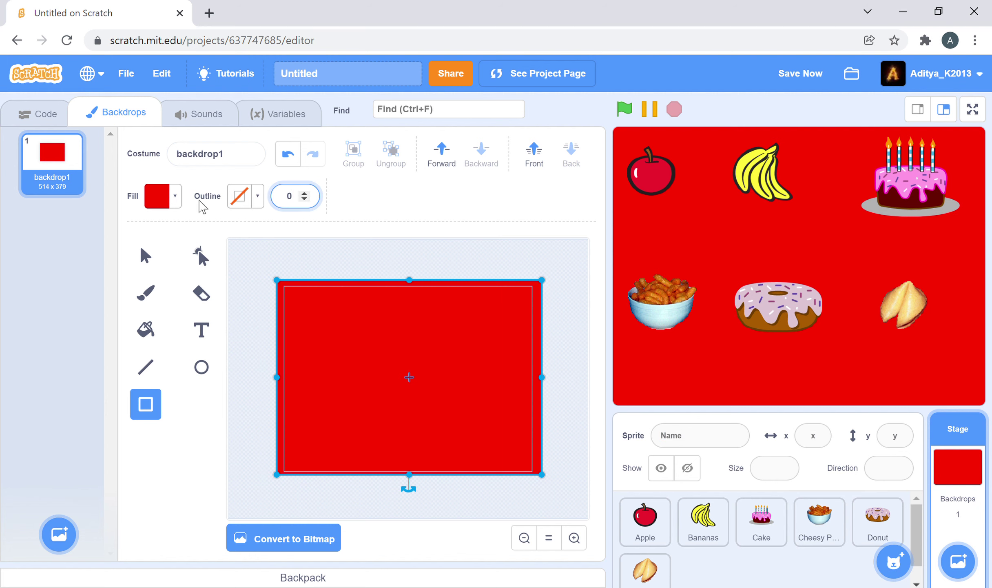
left_click(173, 204)
left_click(107, 380)
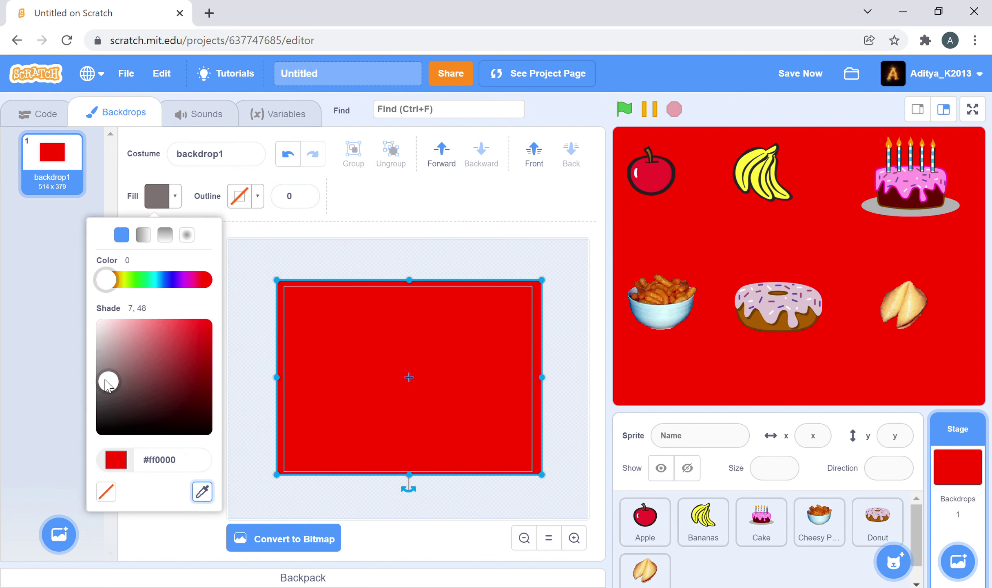
left_click(363, 267)
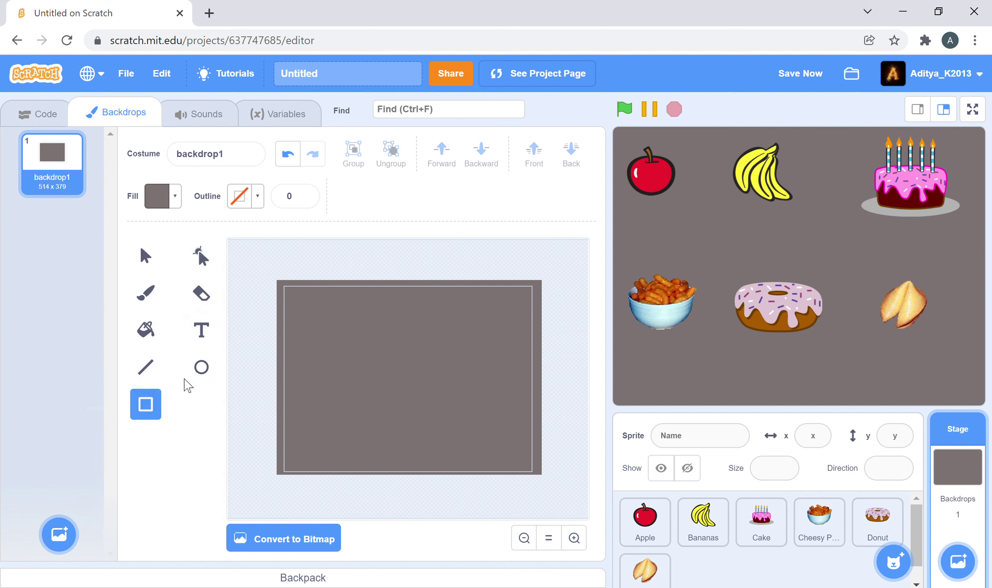
- Draw a red strip across the top edge of the grey backdrop, and delete it again
left_click(175, 200)
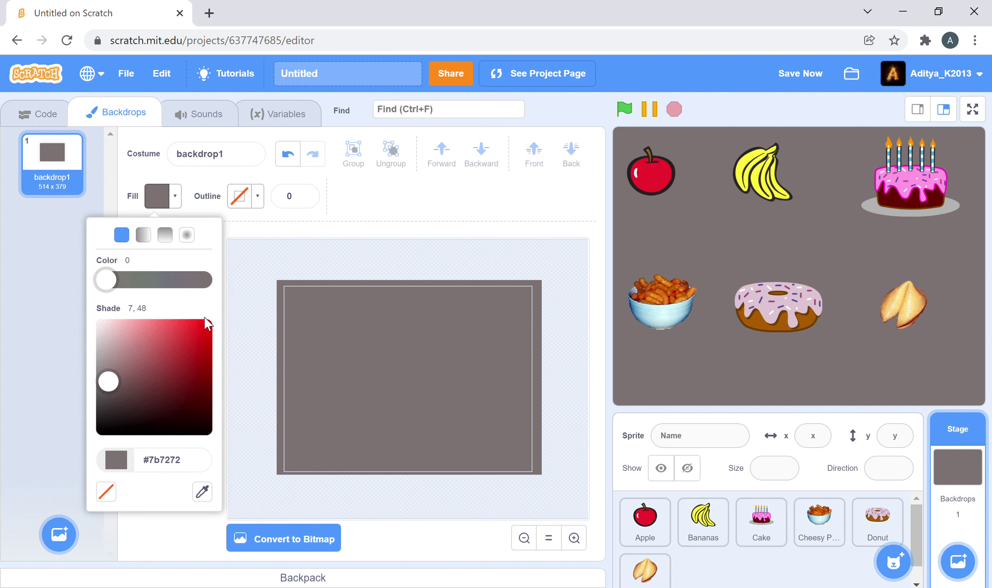
left_click(208, 324)
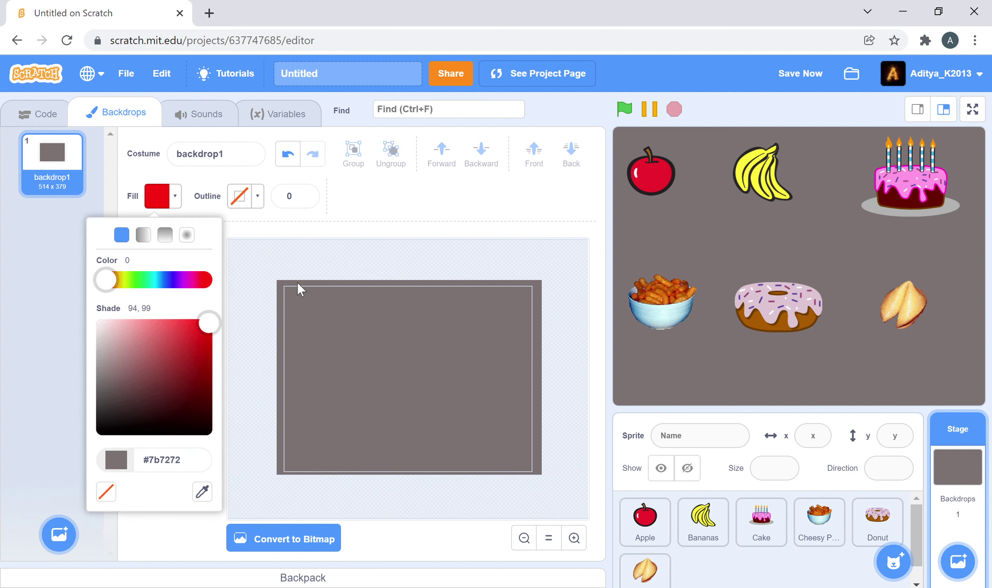
left_click_drag(277, 281, 542, 317)
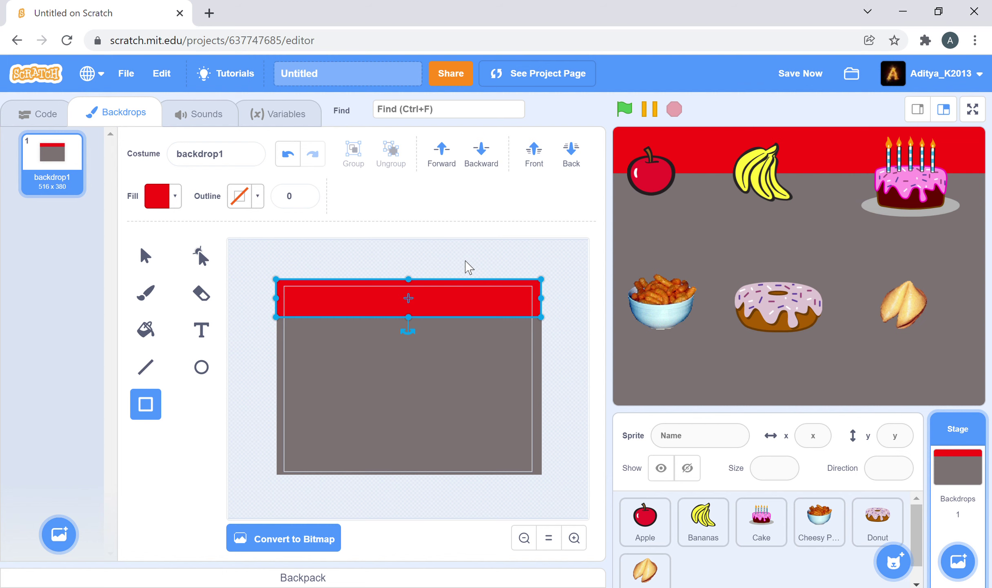
key("Delete")
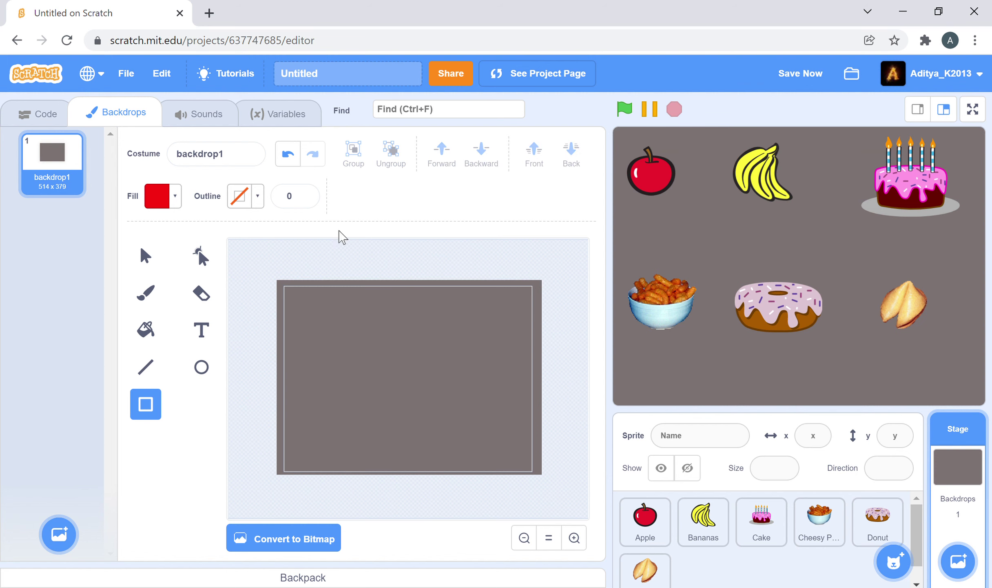
- Select the Apple sprite for coding and rename the project to "Shop tutorial"
left_click(17, 104)
left_click(645, 520)
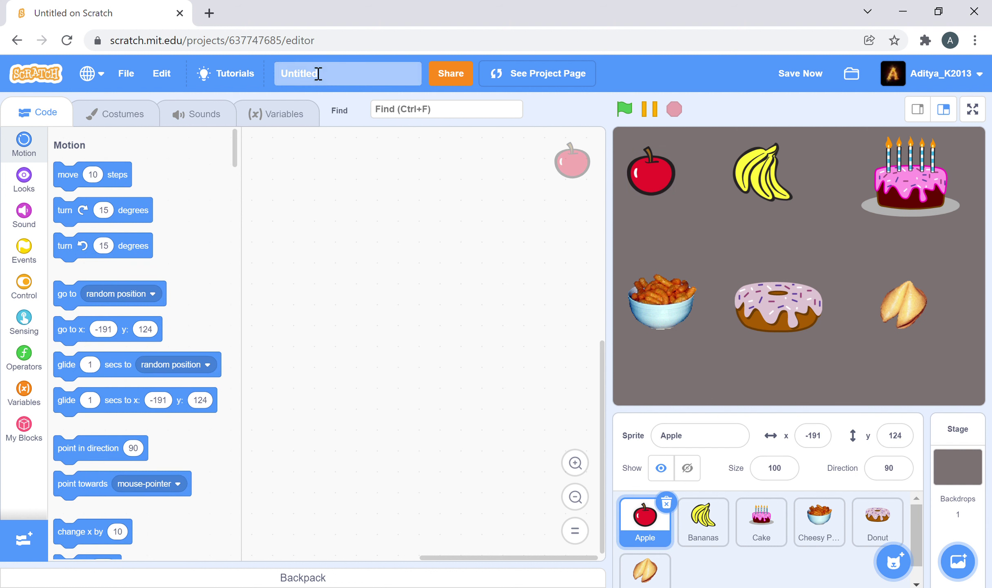
left_click(370, 79)
left_click_drag(339, 80, 282, 80)
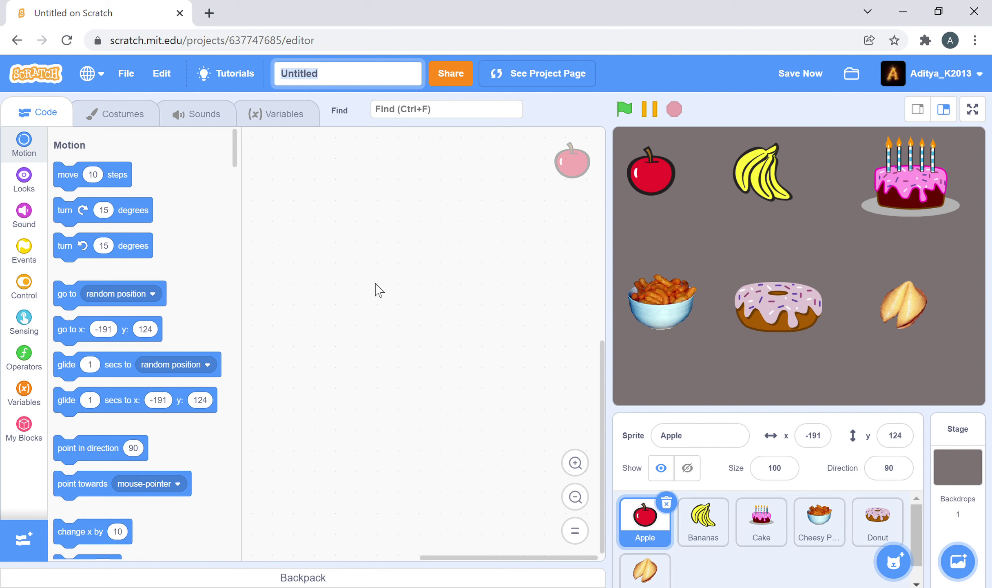
type("Shop tutorial")
key("Return")
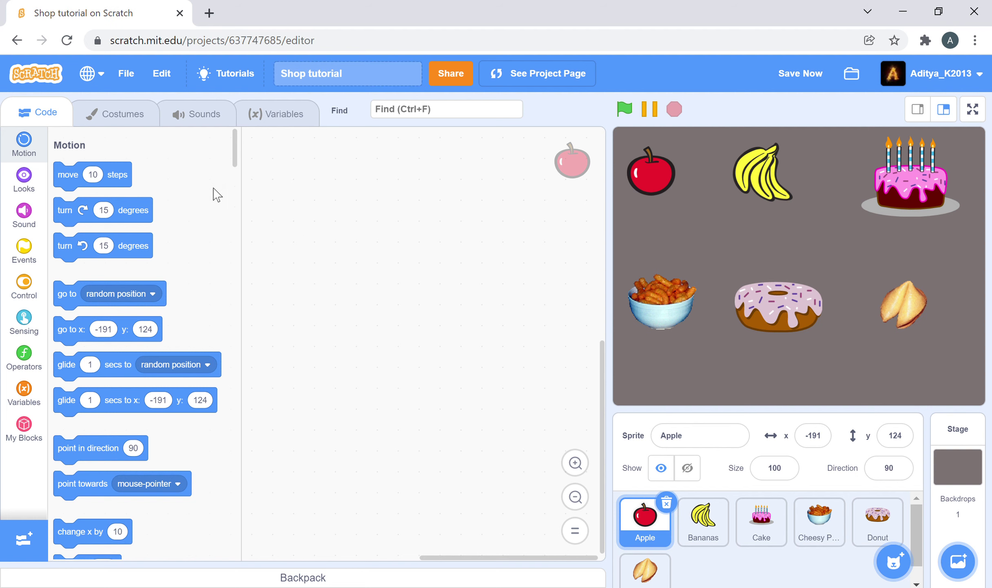
- Draw a dark red #ae0c0c rectangle, about 70 units wide, just below the apple in the Apple sprite's costume
left_click(119, 114)
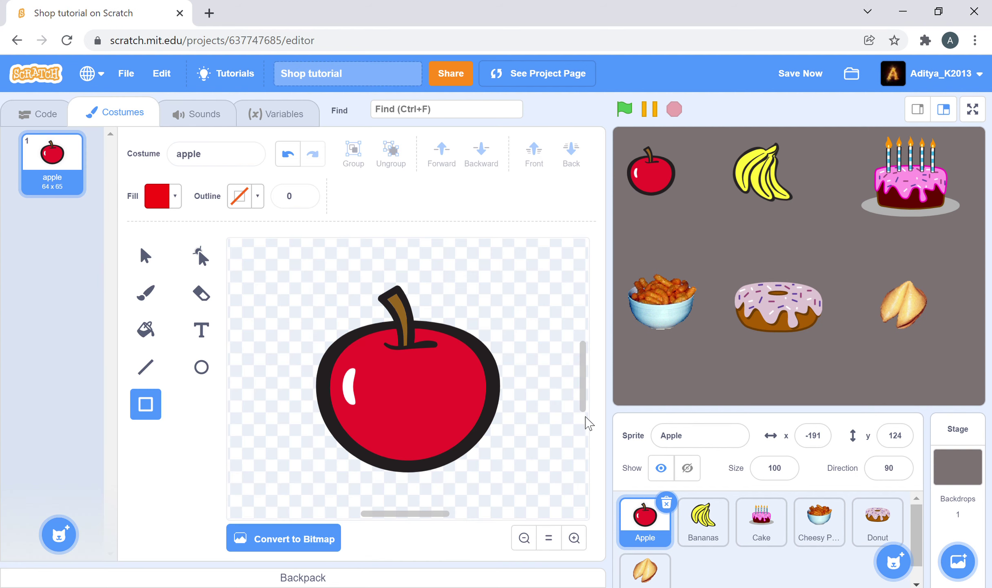
left_click(525, 539)
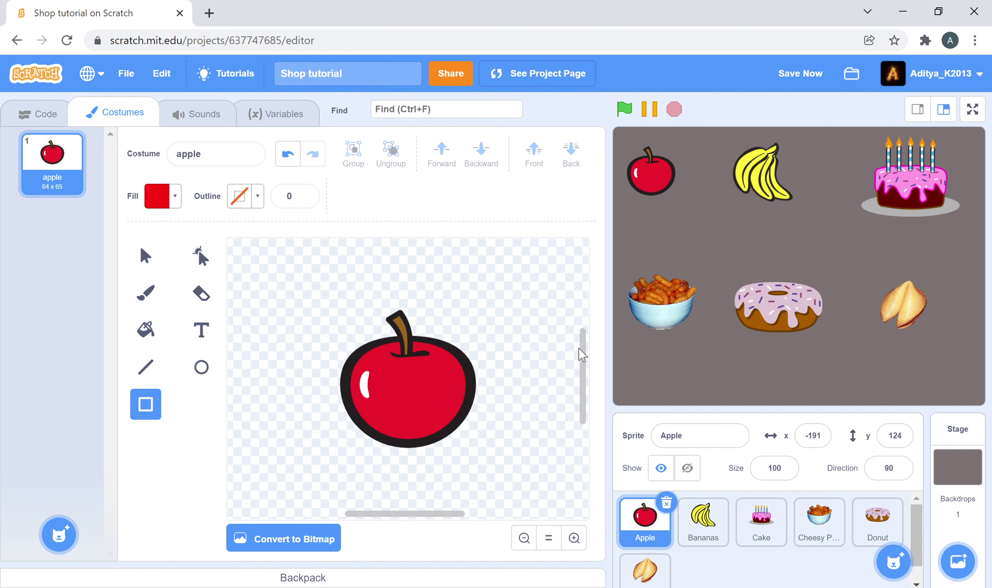
left_click_drag(582, 355, 584, 385)
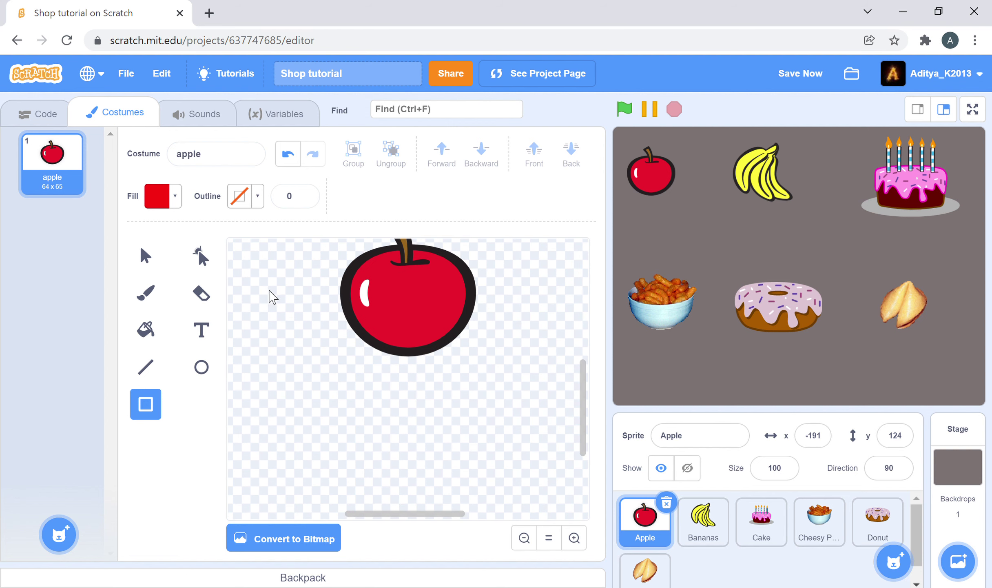
left_click(175, 196)
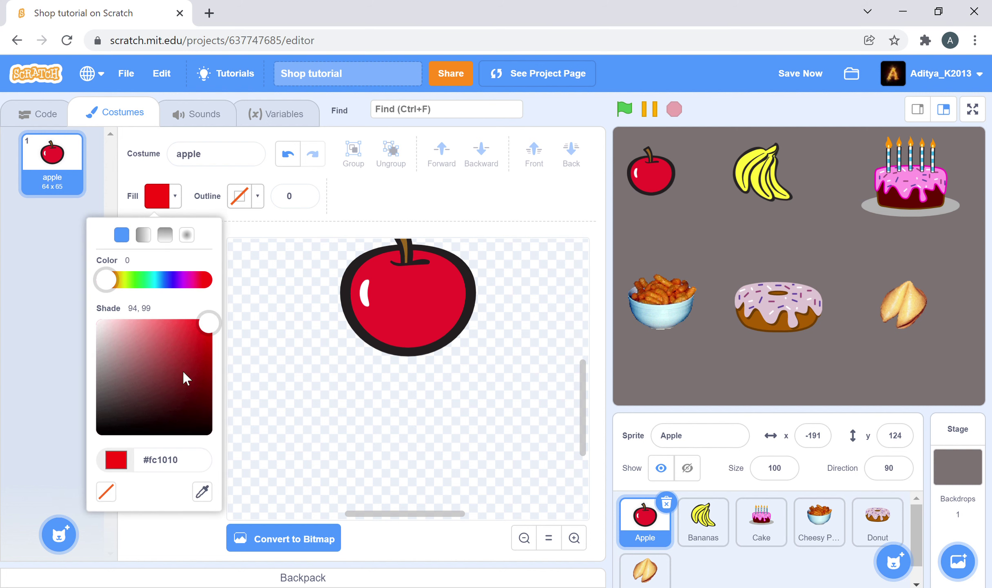
left_click_drag(185, 370, 207, 361)
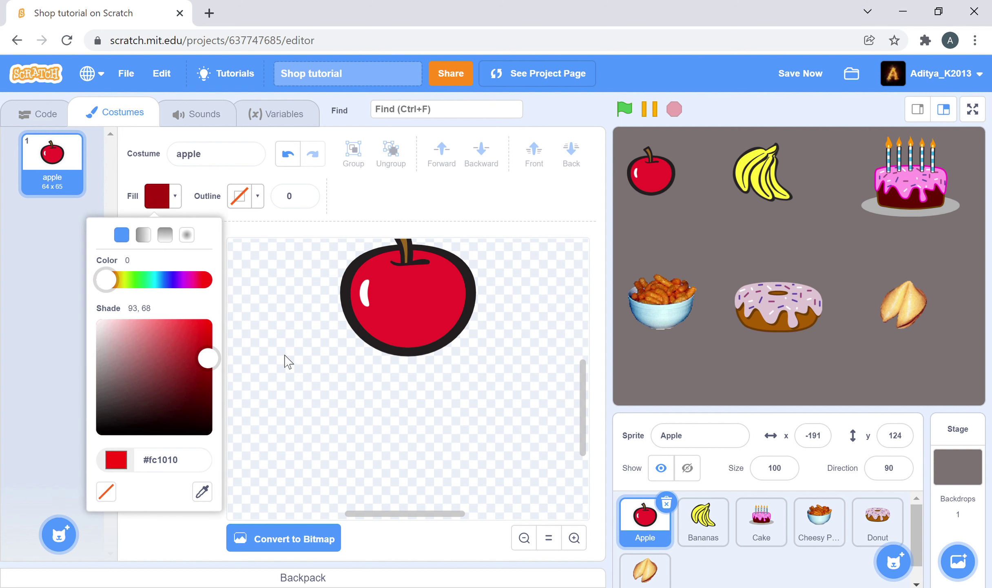
left_click_drag(333, 370, 483, 419)
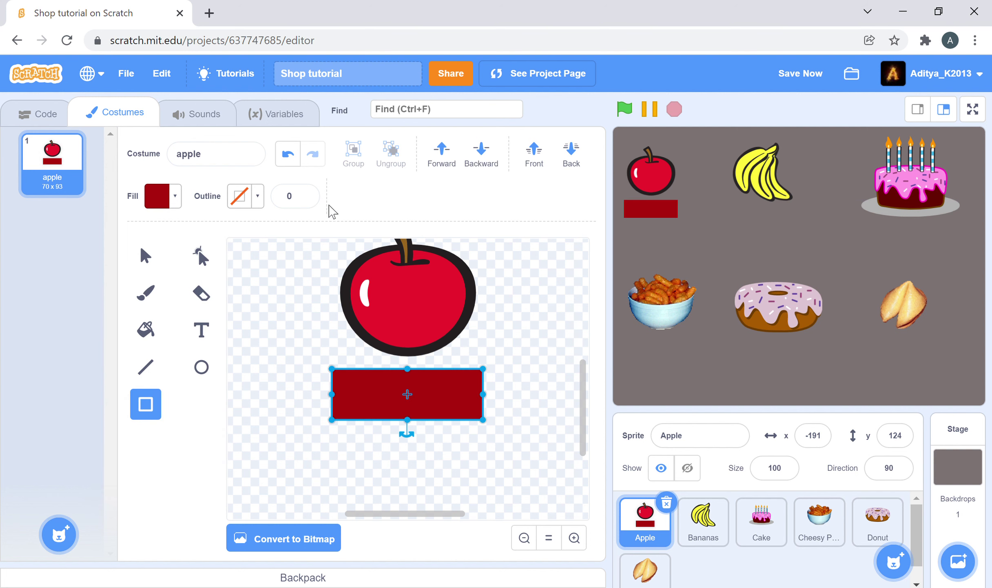
- Give the red rectangle below the apple a black outline with a width of 5
left_click(304, 193)
left_click(304, 194)
left_click(304, 193)
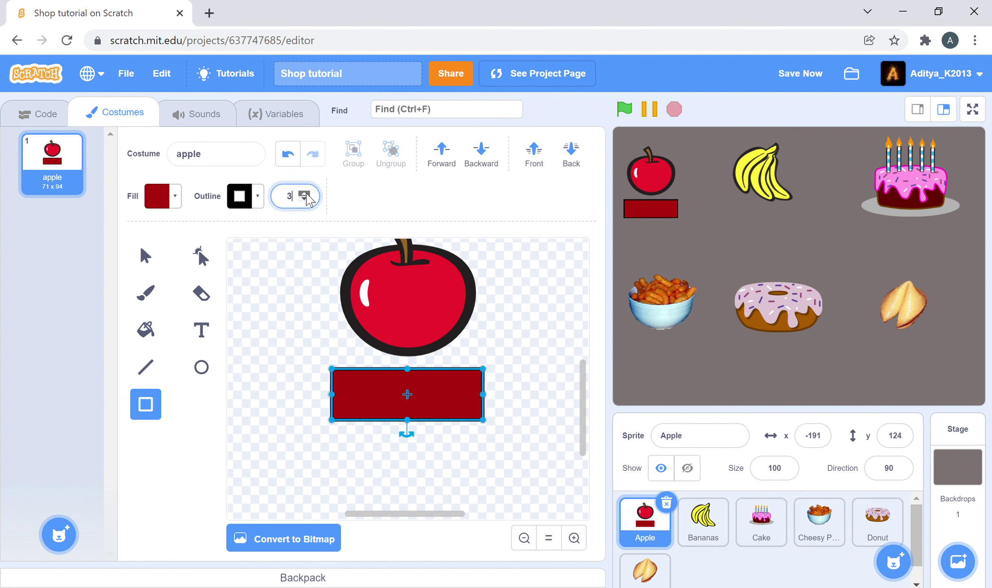
left_click(304, 193)
left_click(305, 193)
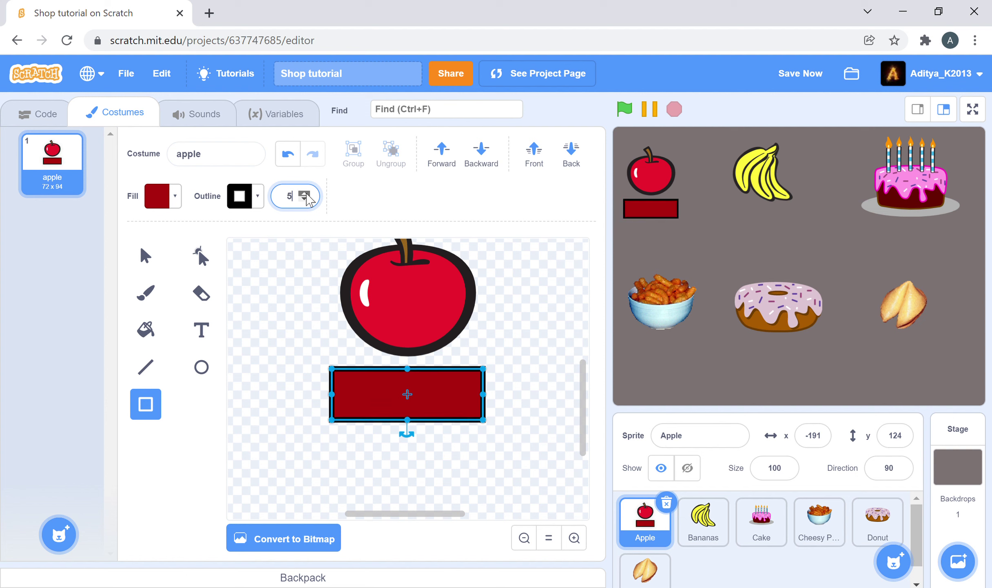
left_click(299, 253)
- Add the black price text "100$" in the Pixel font on the red rectangle below the apple
left_click(208, 329)
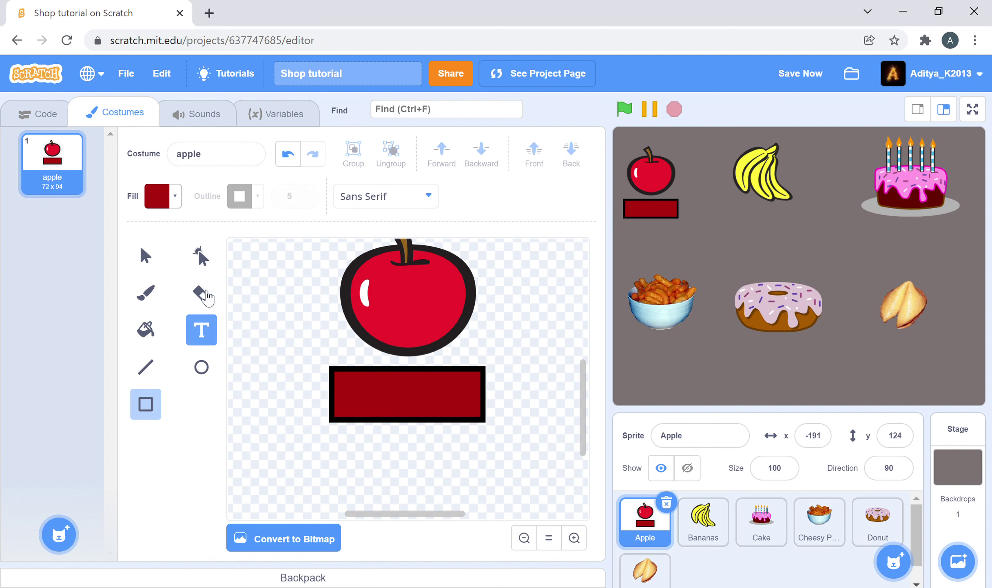
left_click(343, 200)
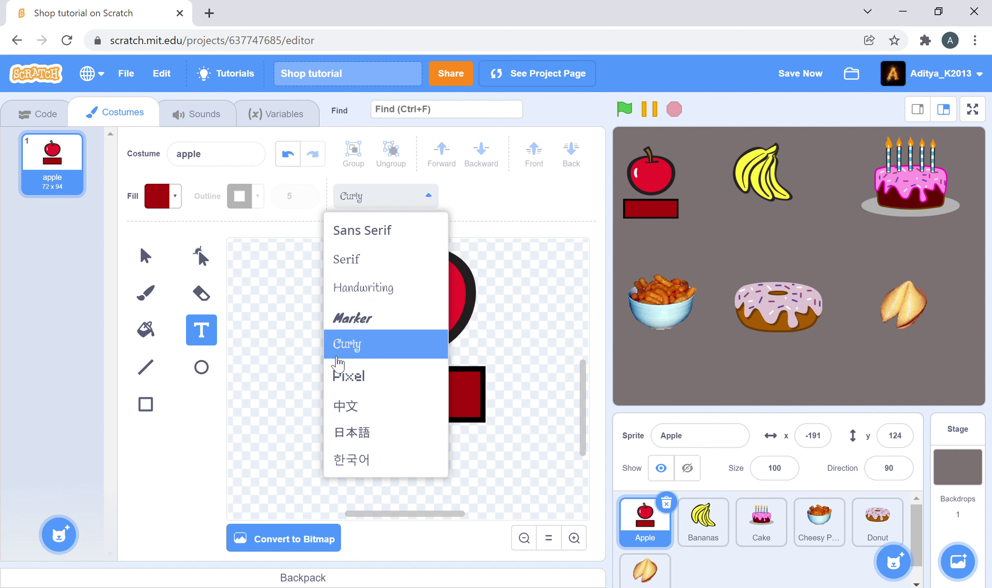
left_click(351, 375)
left_click(175, 204)
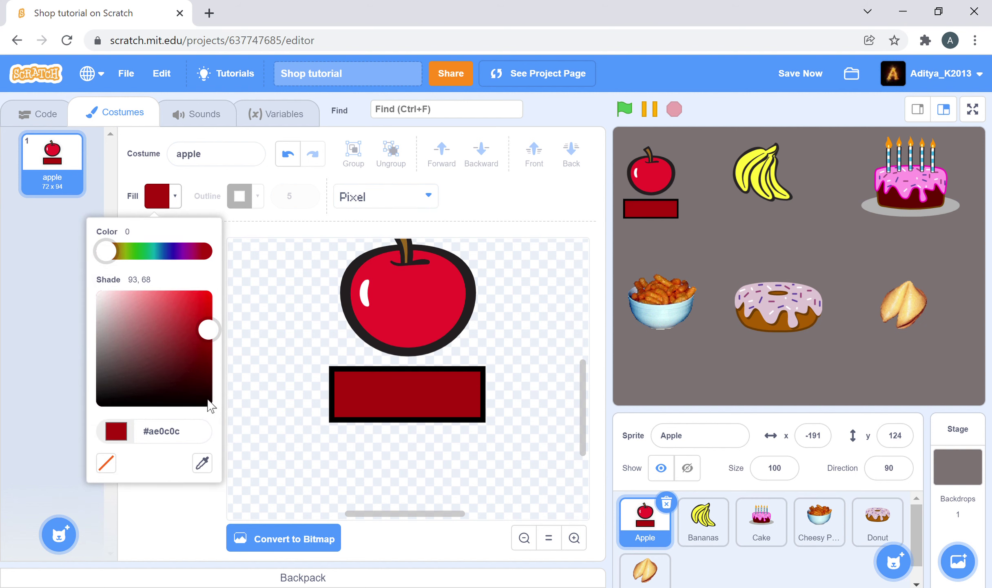
left_click_drag(211, 405, 252, 406)
left_click(348, 406)
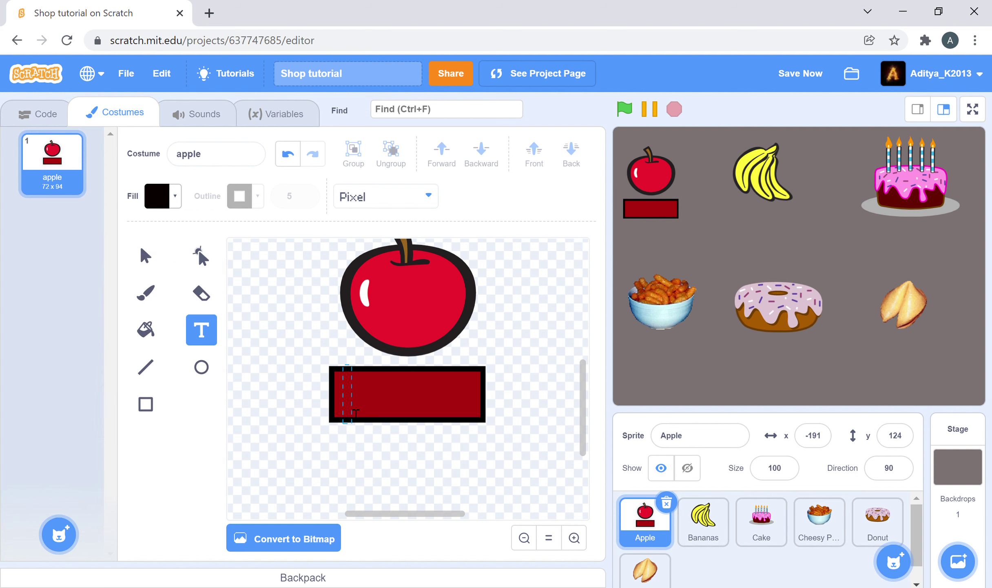
type("100")
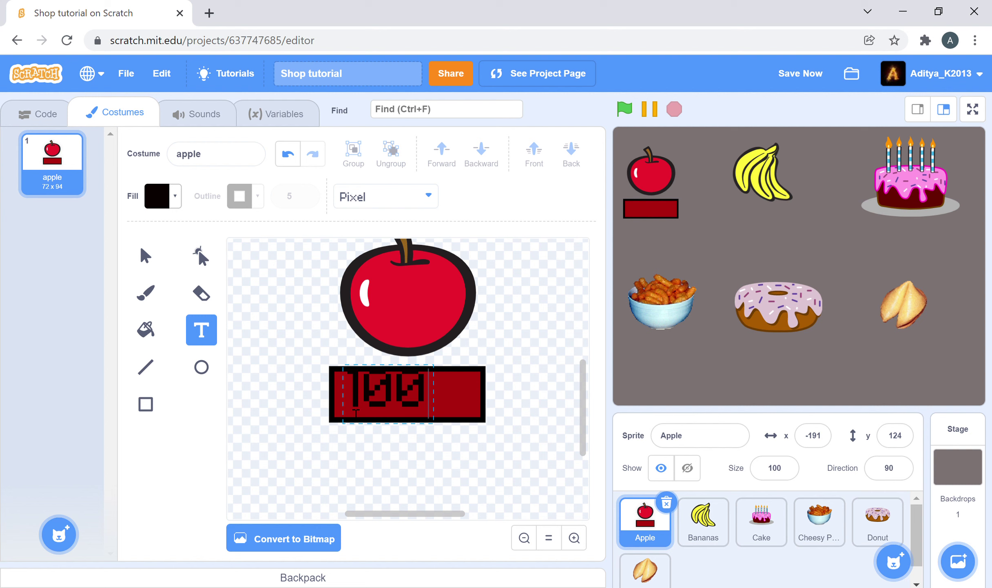
type("$")
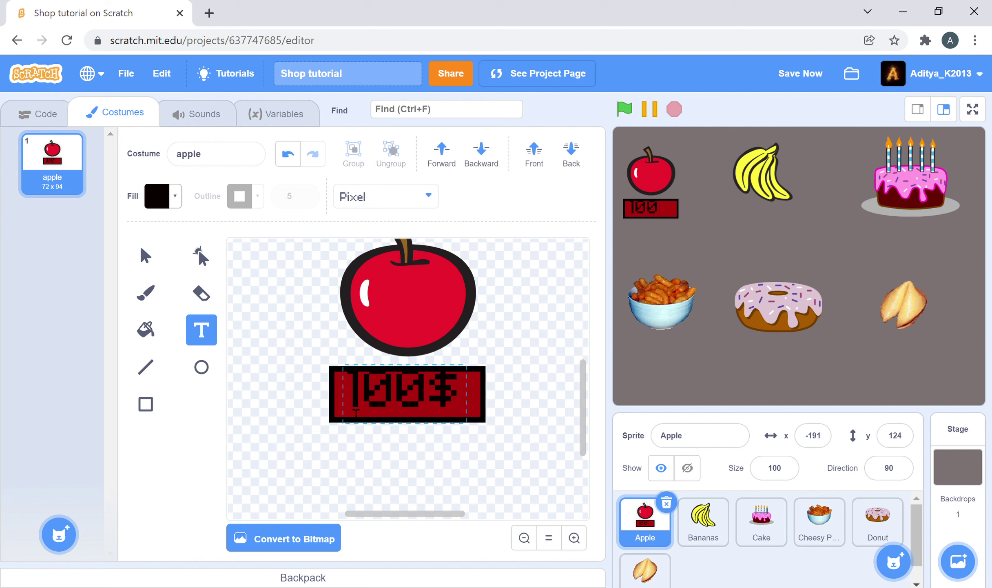
left_click(306, 402)
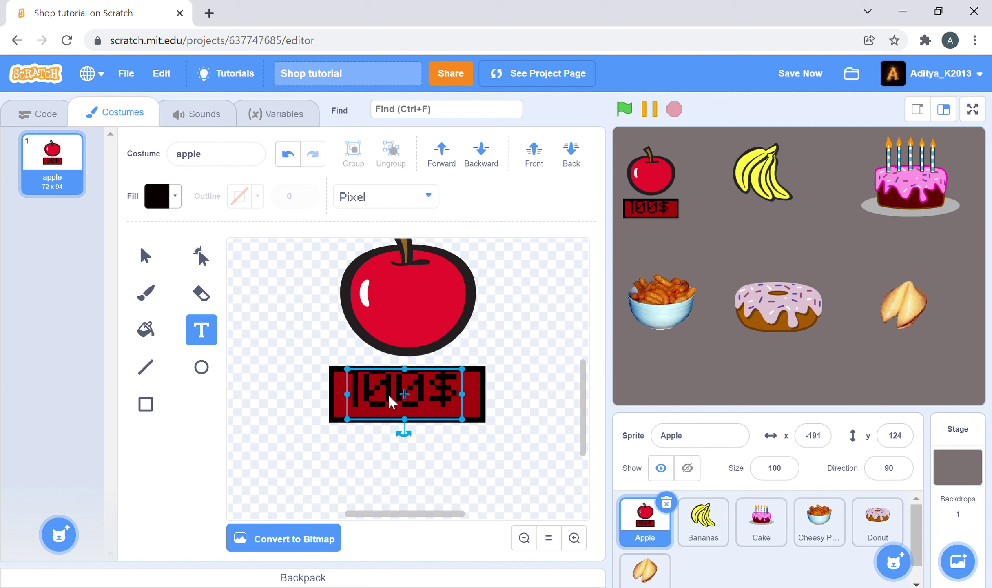
- Shift the "100$" text slightly right and down so that it sits centred in the red rectangle
left_click_drag(418, 398, 432, 411)
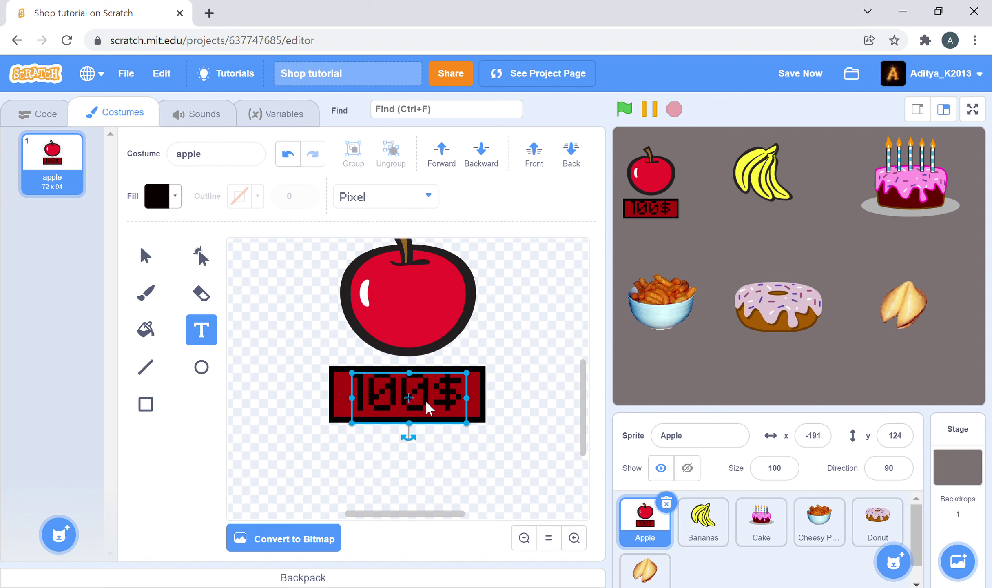
key("Down")
key("Down")
key("Down")
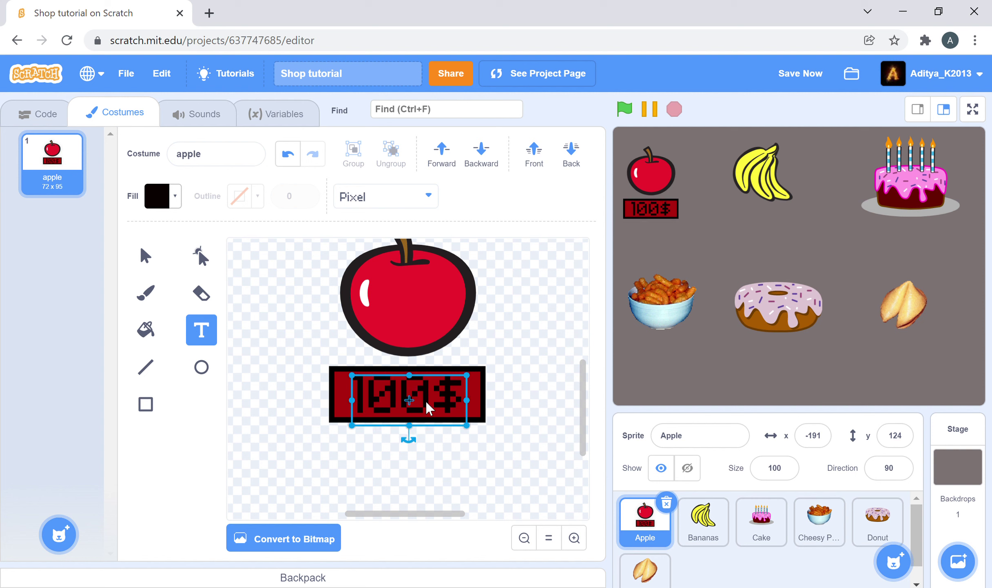
left_click(506, 359)
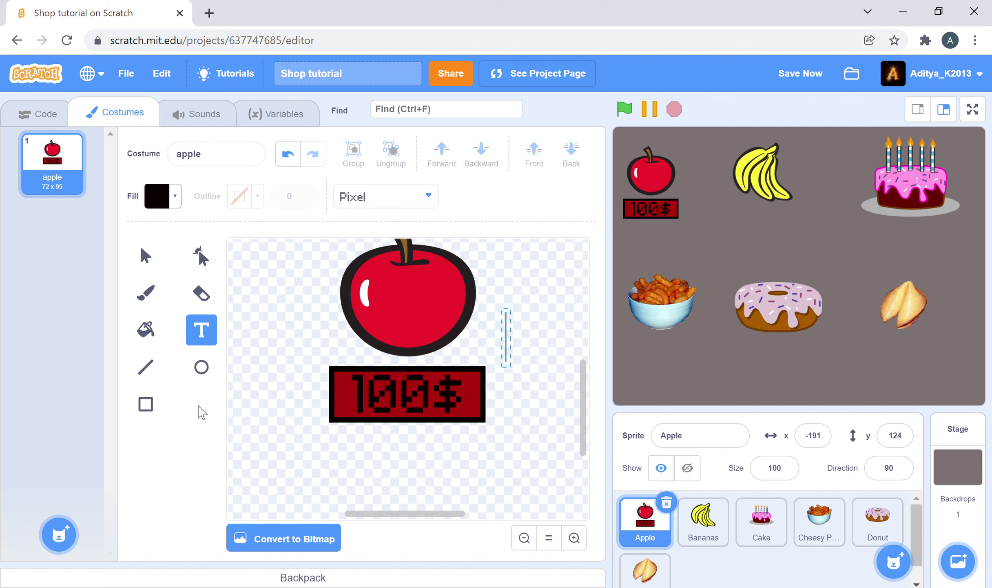
- Select the red rectangle together with its "100$" text, leaving out the apple, and copy them
left_click(152, 256)
left_click_drag(245, 327, 358, 491)
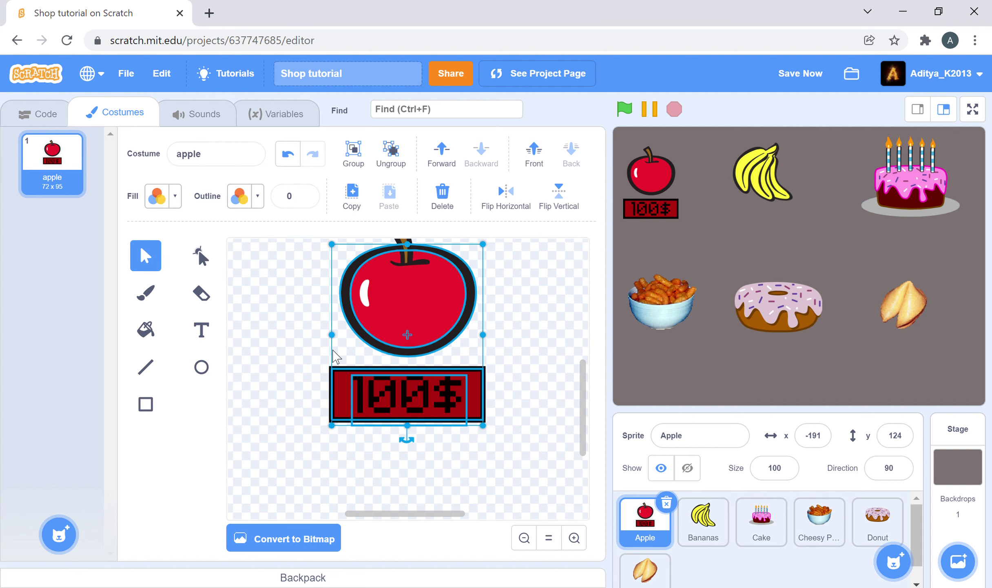
left_click(282, 351)
key("ctrl+a")
left_click_drag(297, 395, 456, 450)
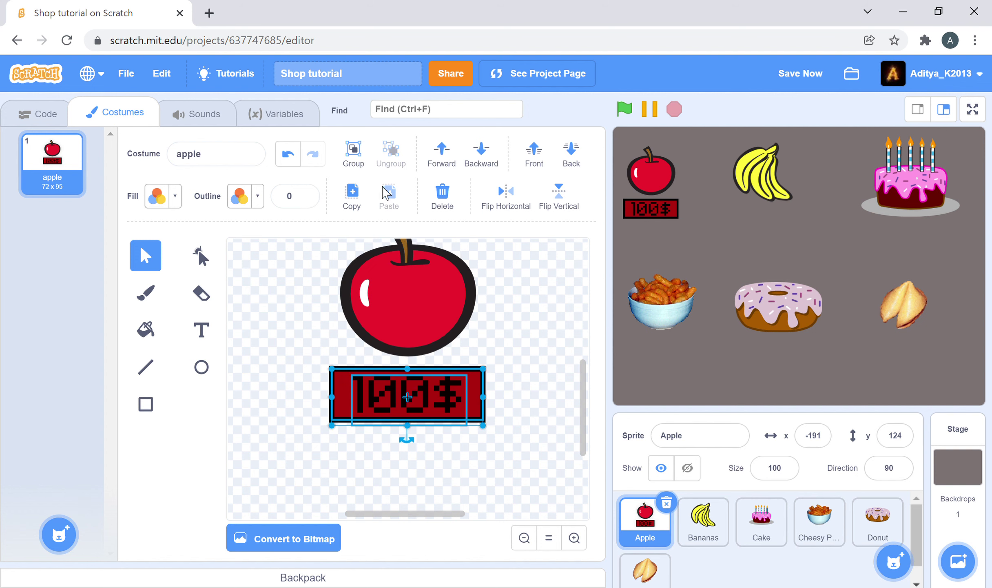
left_click(352, 202)
- Paste the price label into the Bananas sprite's costume and move it down to just below the bananas
left_click(701, 515)
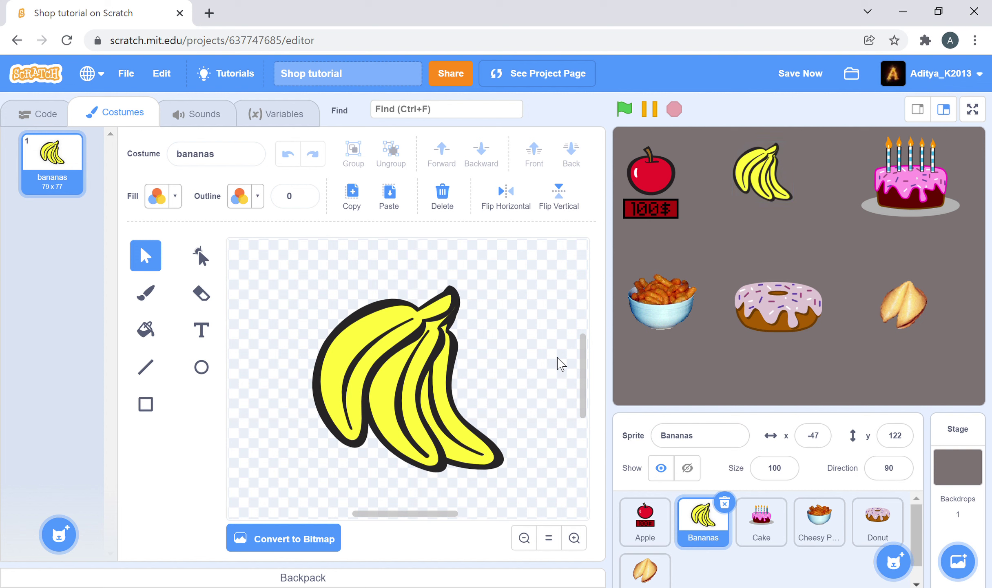
left_click_drag(591, 341, 590, 376)
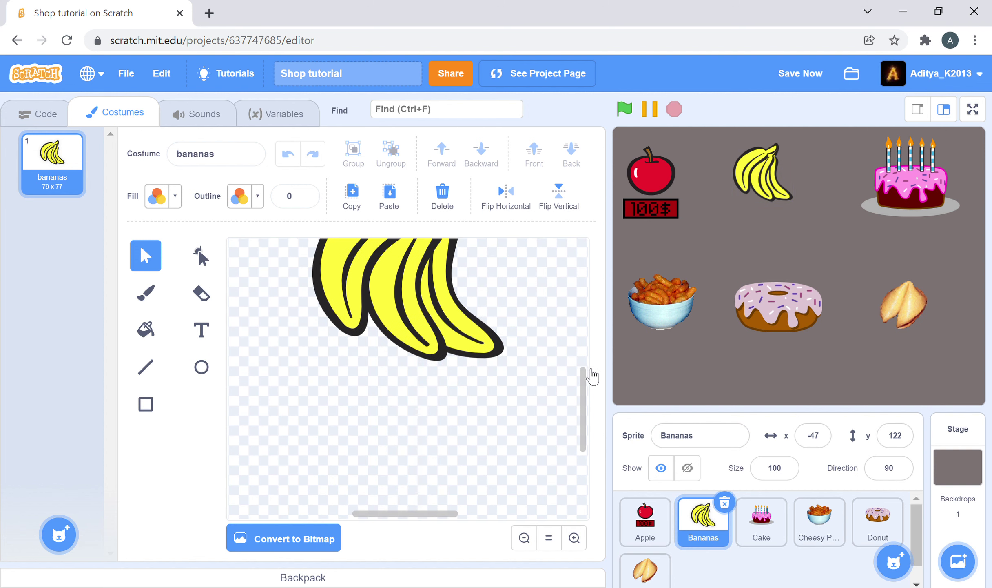
left_click(385, 204)
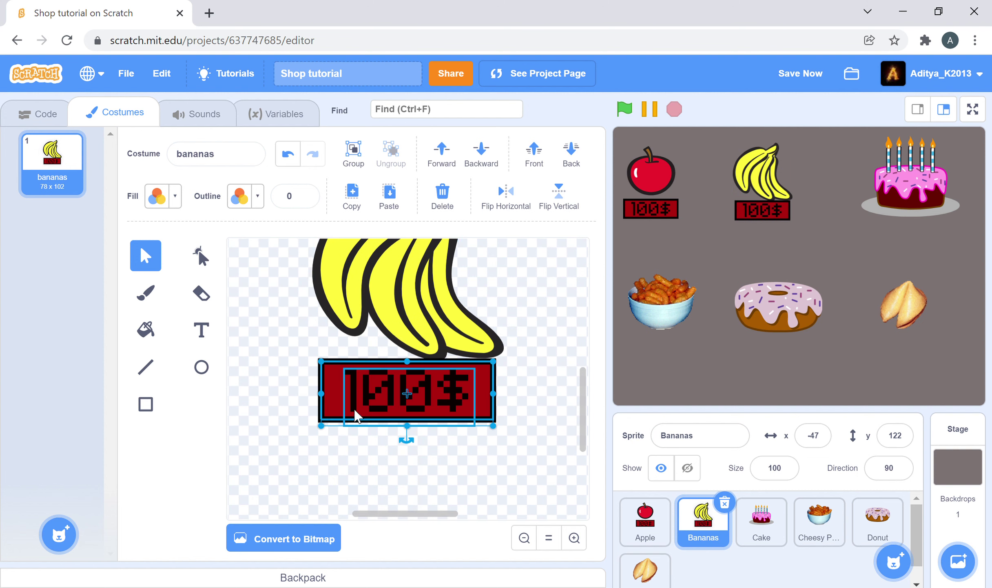
left_click_drag(416, 420, 418, 436)
left_click(323, 333)
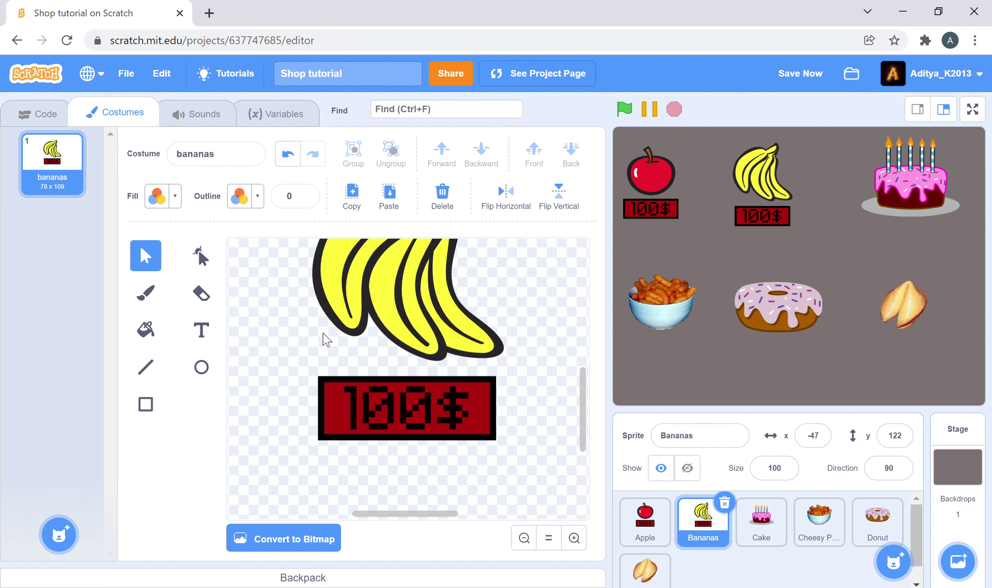
- Set the text fill to near-black and change the bananas' price text to "200$"
left_click(201, 330)
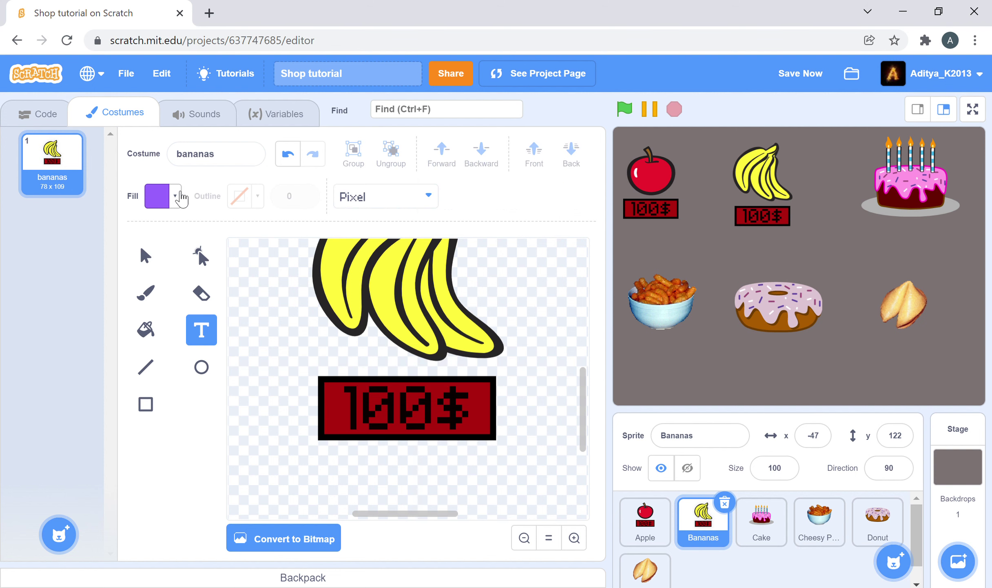
left_click(175, 197)
left_click(208, 405)
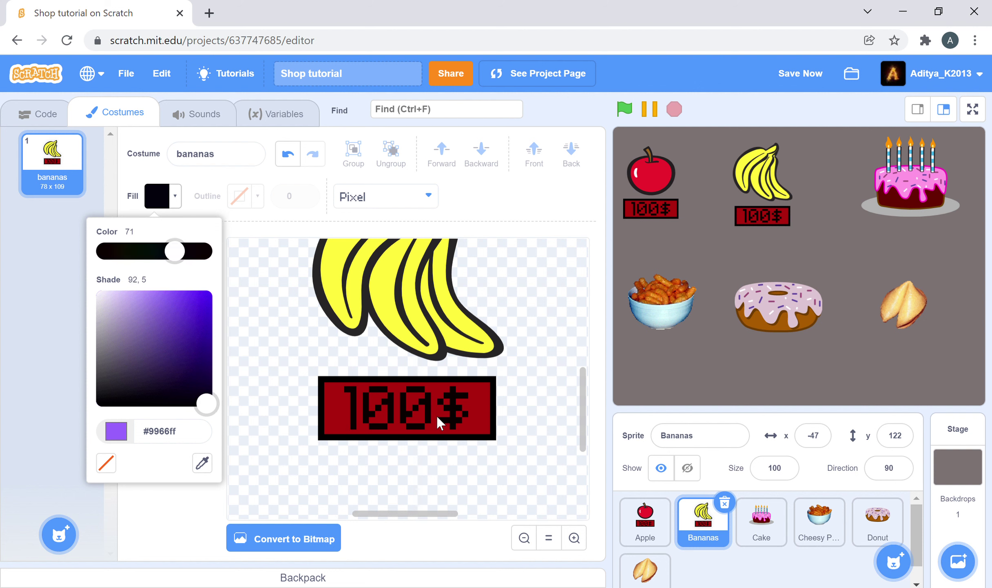
left_click(446, 426)
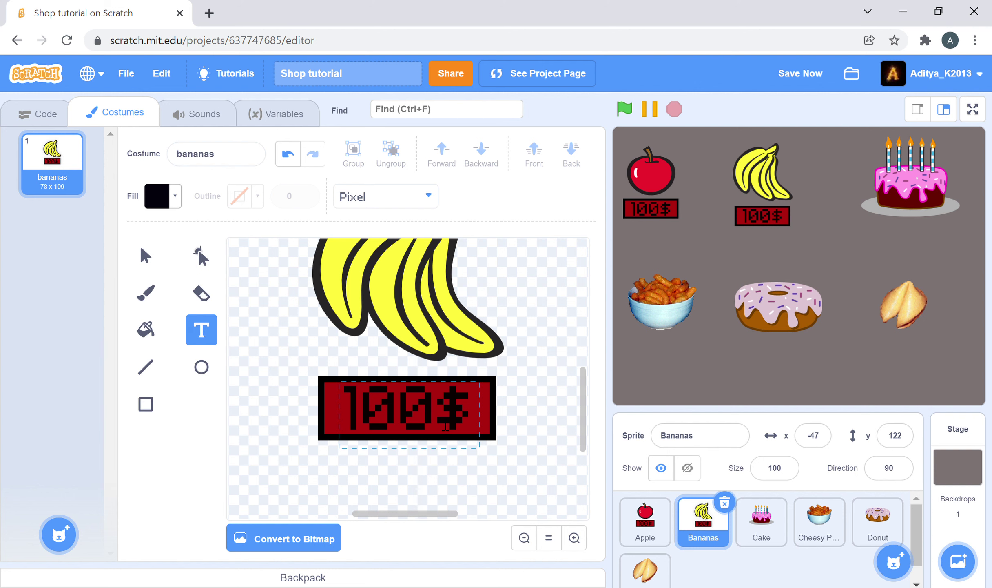
key("BackSpace")
key("BackSpace")
key("BackSpace")
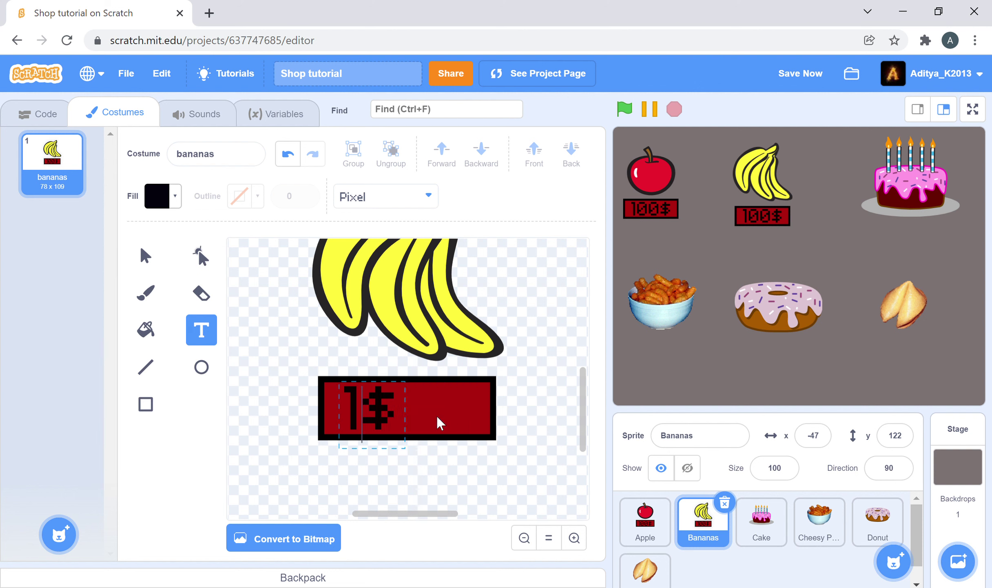
type("200")
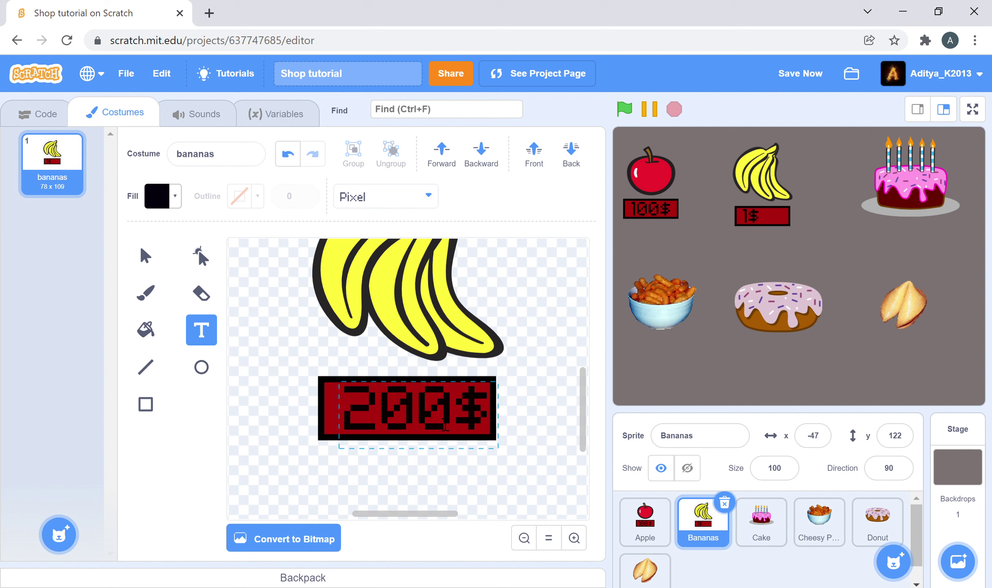
left_click(443, 467)
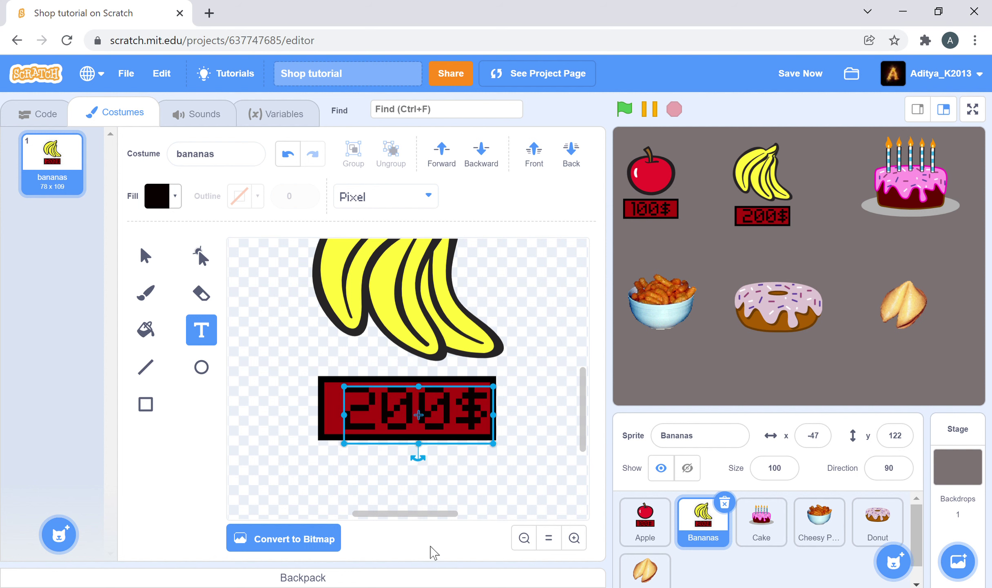
- Nudge the "200$" text slightly to the left within the bananas' red label
key("Left")
key("Left")
key("Left")
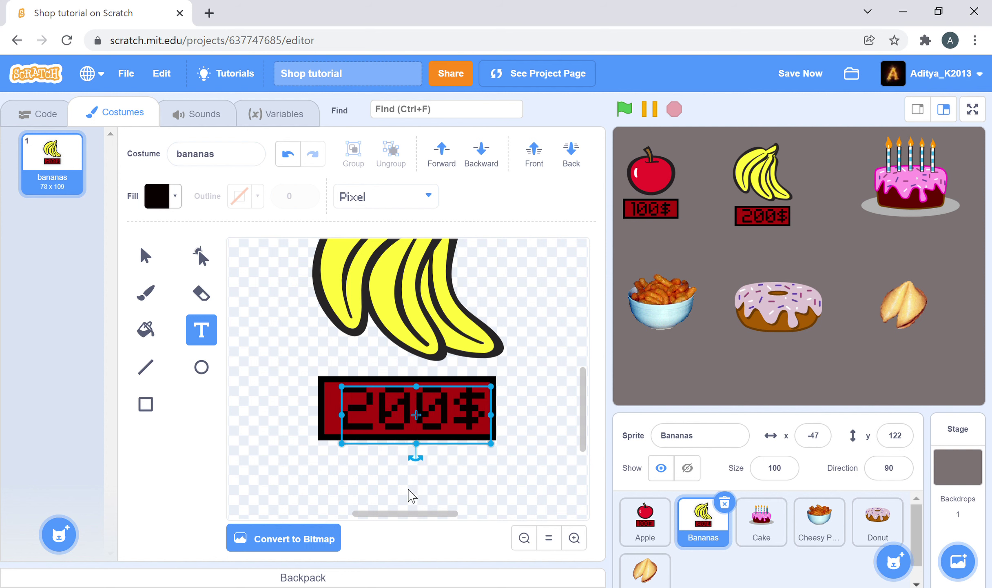
- Paste the copied "100$" price label into the Cake sprite's cake-a costume and move it below the cake's plate
left_click(761, 517)
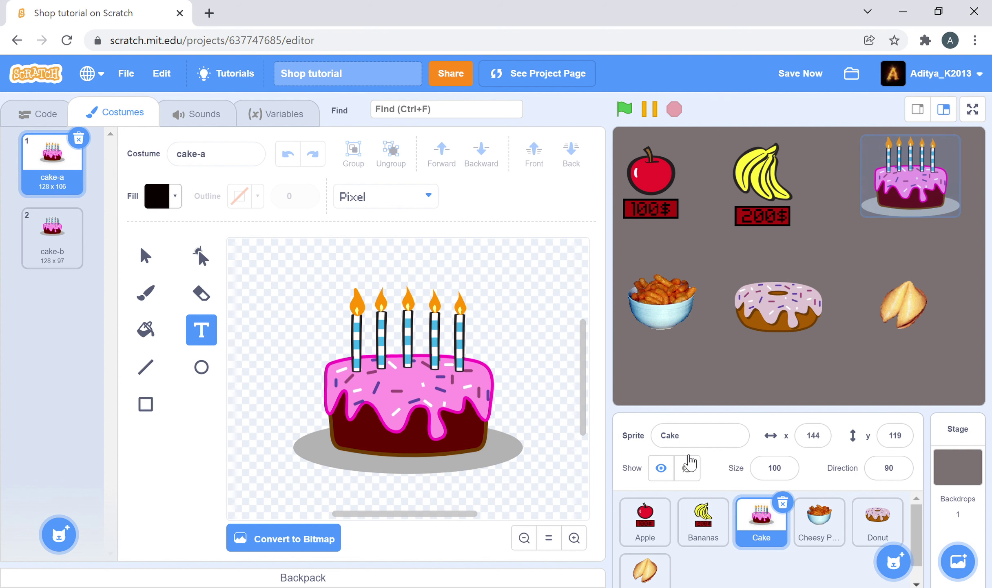
scroll(511, 300, "down", 3)
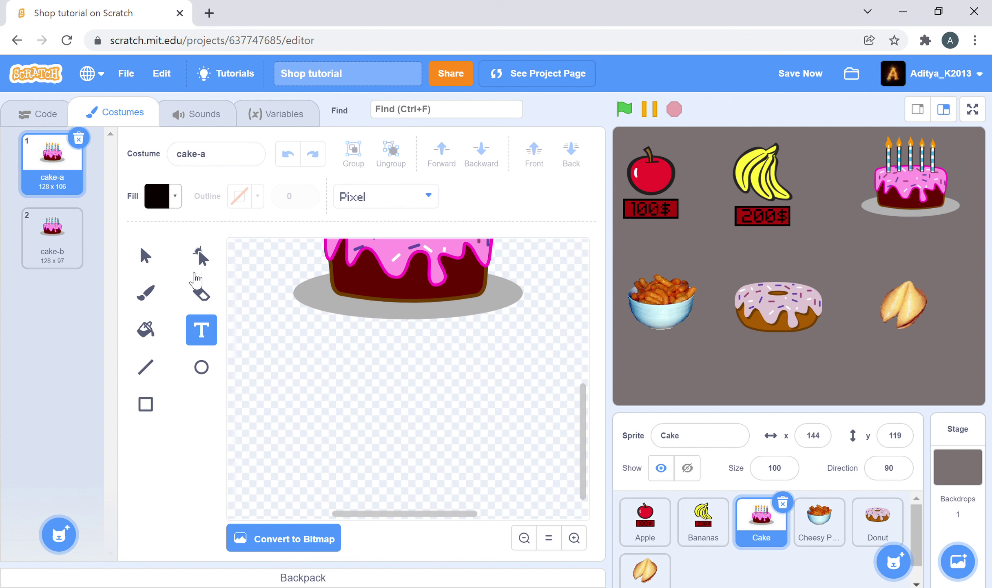
left_click(147, 256)
left_click(385, 204)
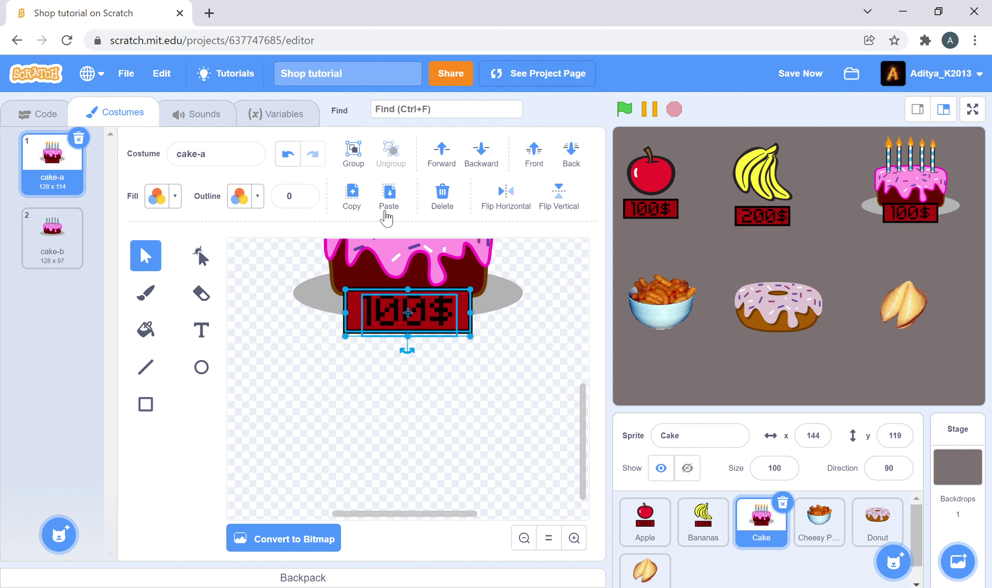
left_click_drag(430, 306, 430, 348)
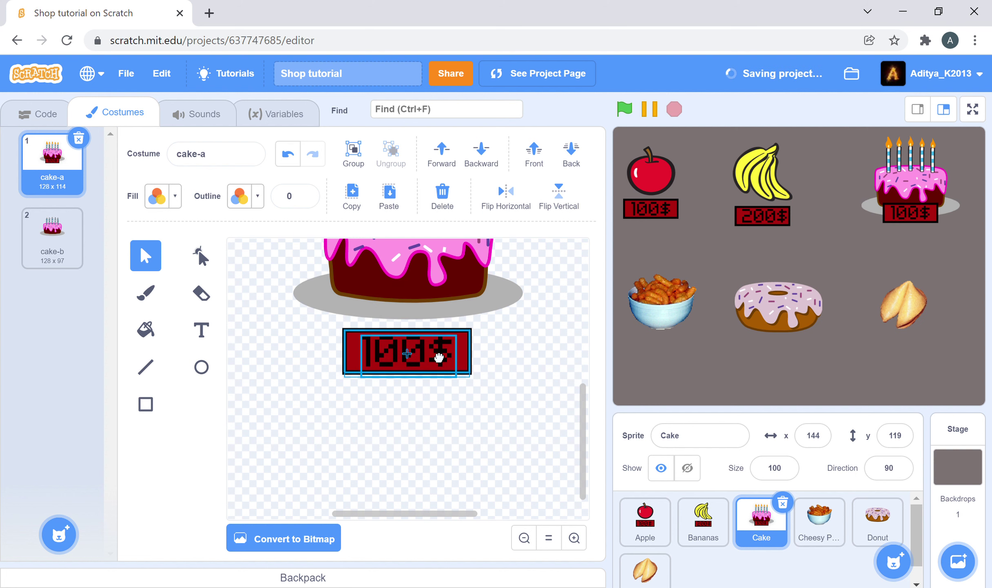
- Set the text fill to near-black and change the cake's price text to "500$"
left_click(204, 330)
left_click(175, 196)
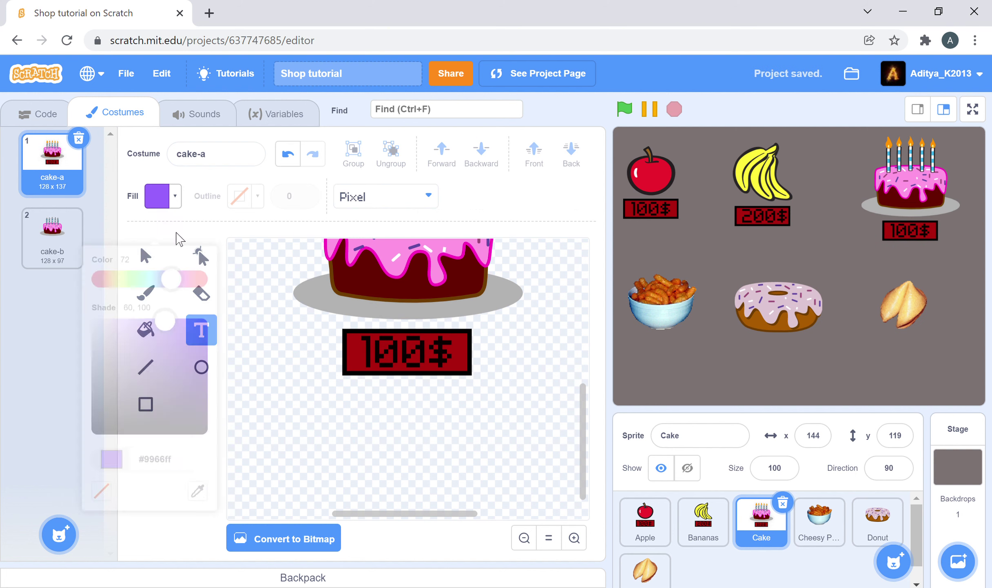
left_click(209, 408)
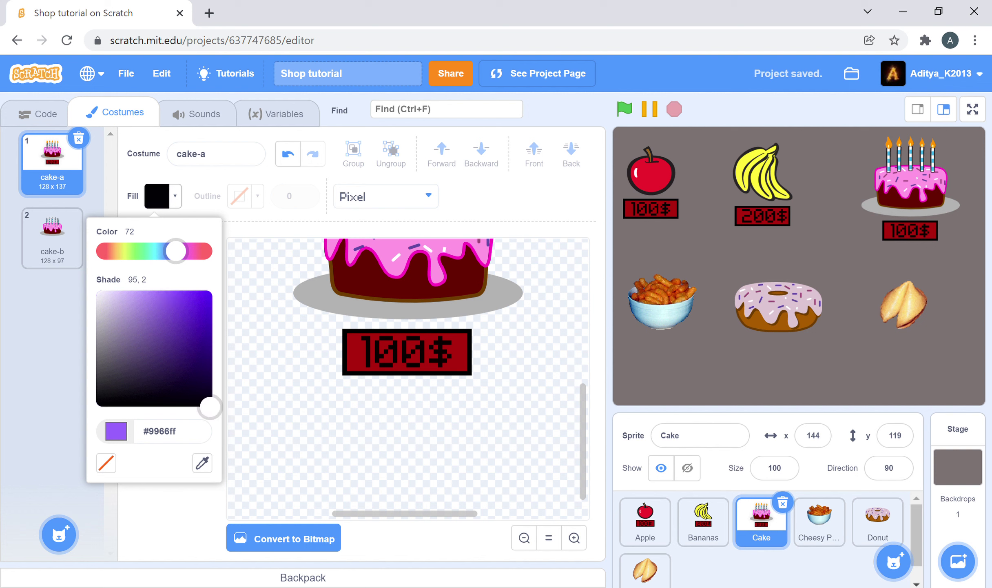
left_click(447, 364)
key("BackSpace")
key("BackSpace")
key("BackSpace")
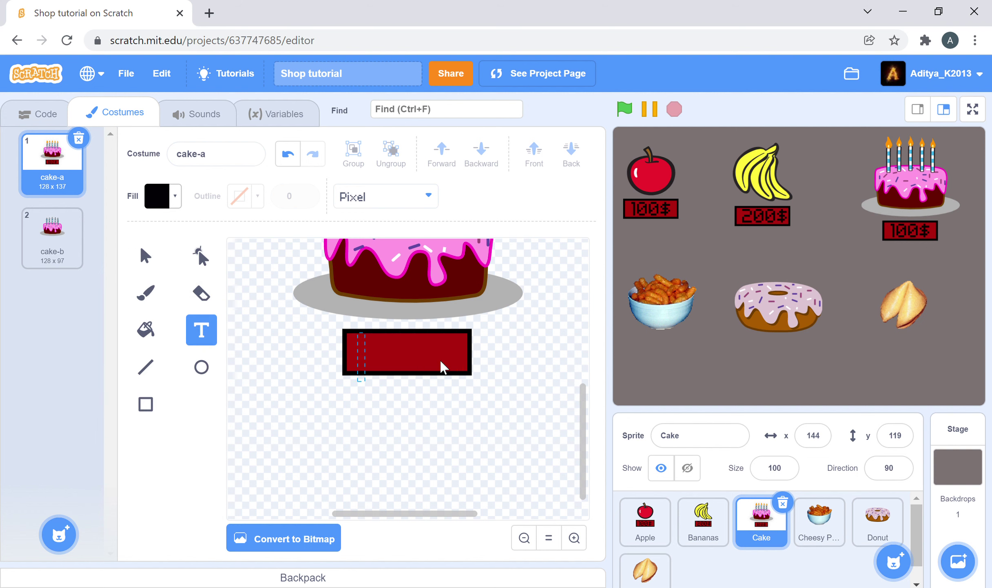
type("500")
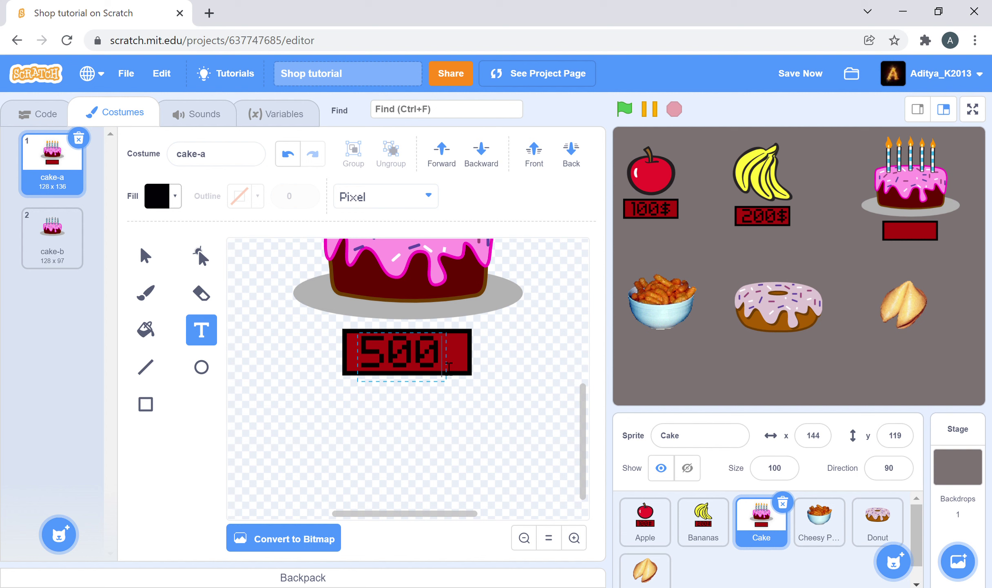
type("$")
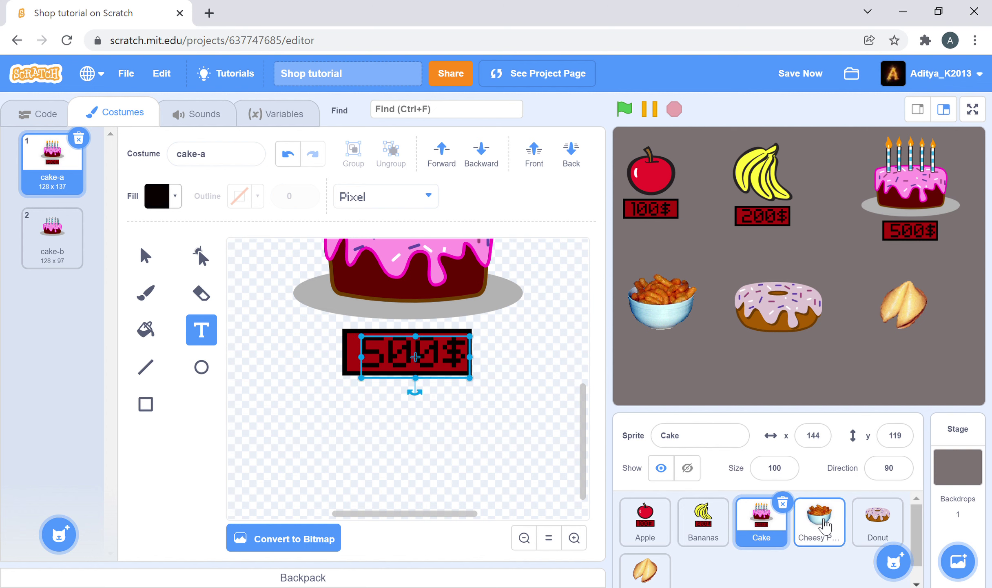
- Convert the Cheesy Puffs costume to vector and paste the "100$" price label just below the bowl
left_click(819, 525)
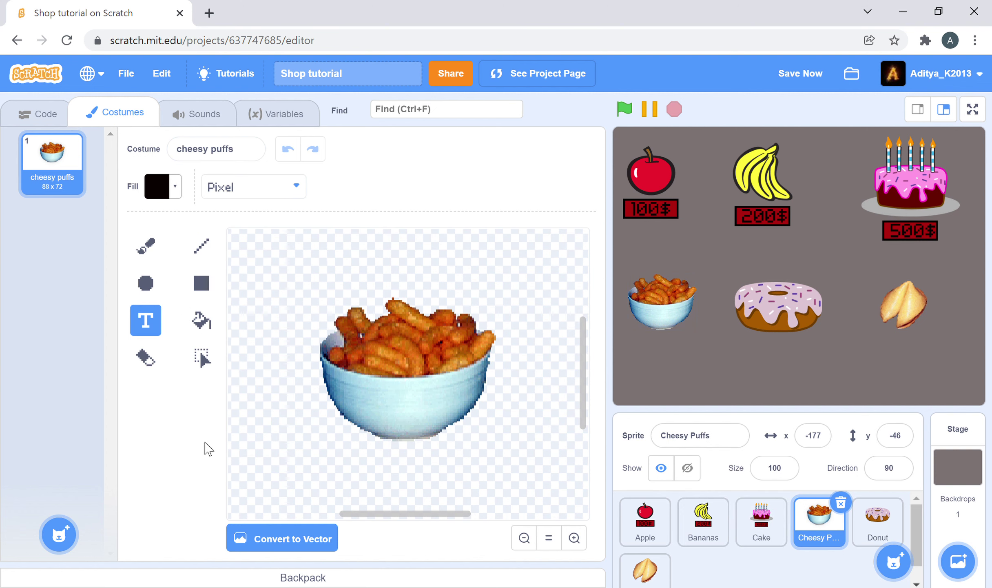
left_click(283, 540)
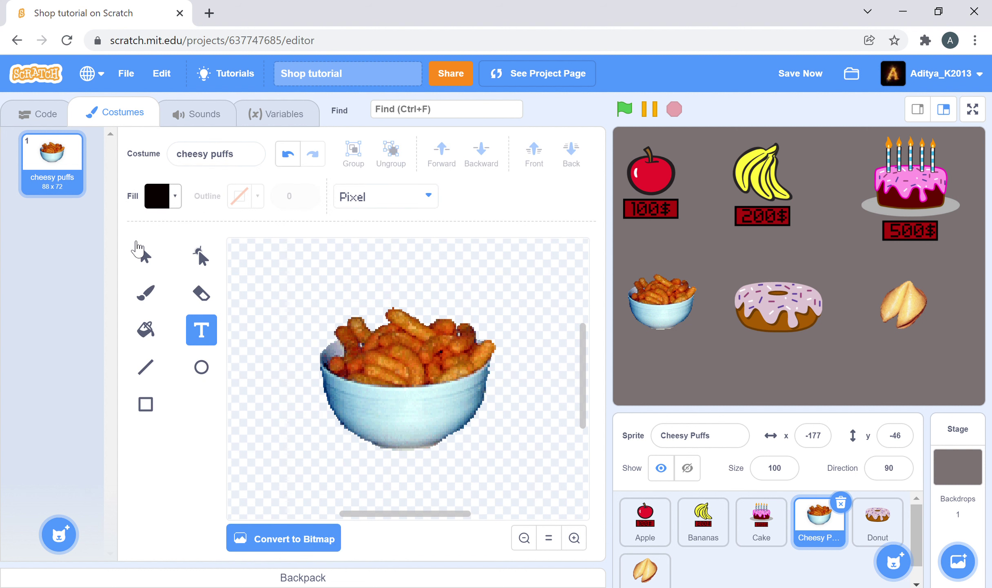
left_click(143, 254)
left_click(365, 350)
scroll(384, 355, "down", 4)
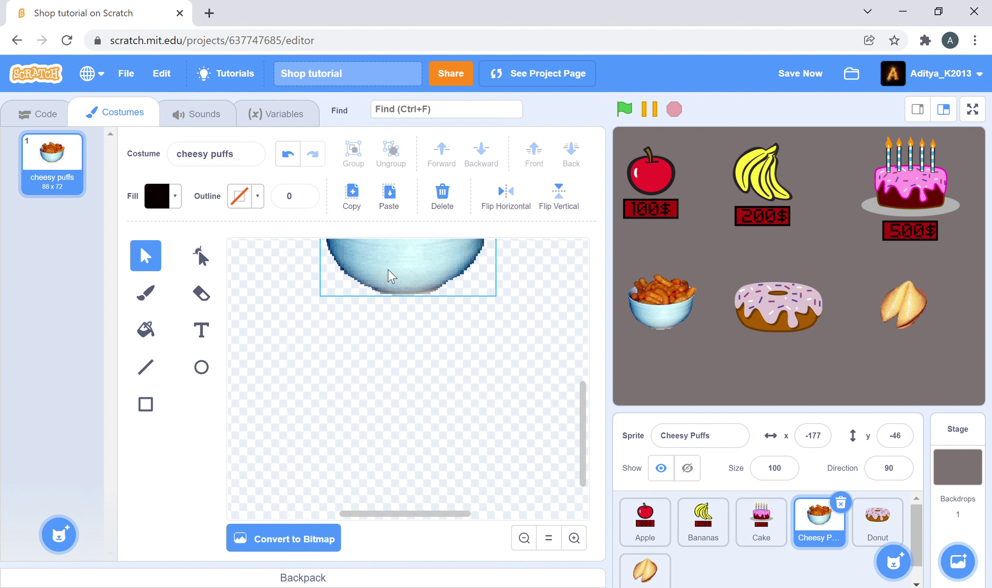
left_click(389, 204)
left_click_drag(421, 325, 438, 352)
left_click(527, 272)
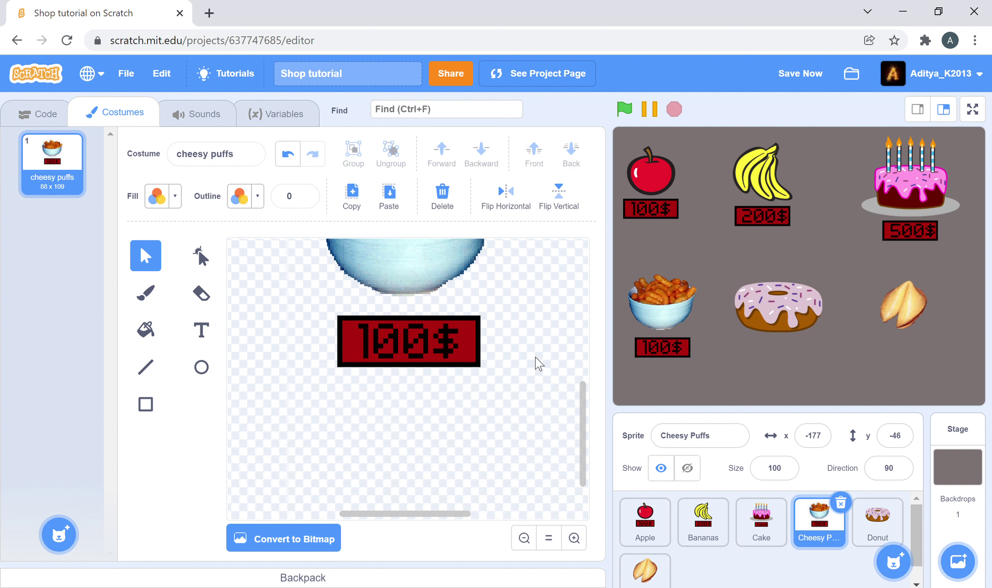
- Paste the "100$" price label into the Donut sprite's costume and move it below the donut
left_click(864, 528)
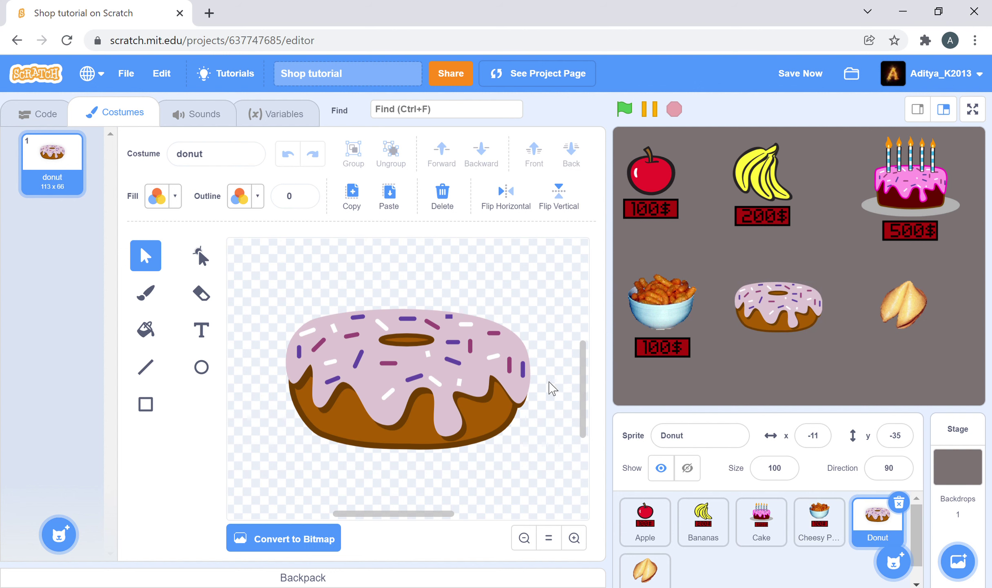
left_click_drag(588, 374, 588, 399)
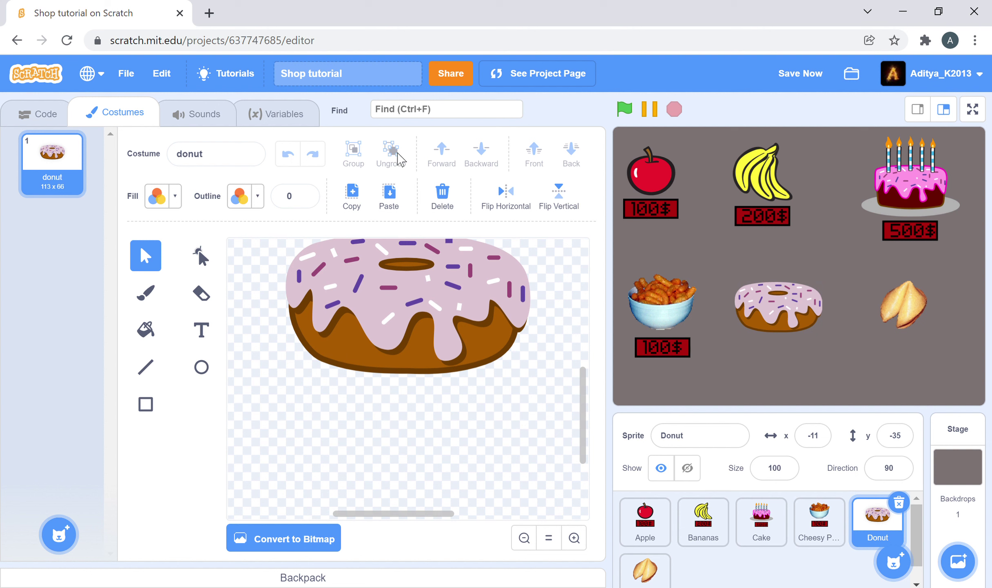
left_click(390, 194)
left_click_drag(456, 371, 420, 429)
- Set the text fill to near-black and change the donut's price text to "200$"
left_click(201, 330)
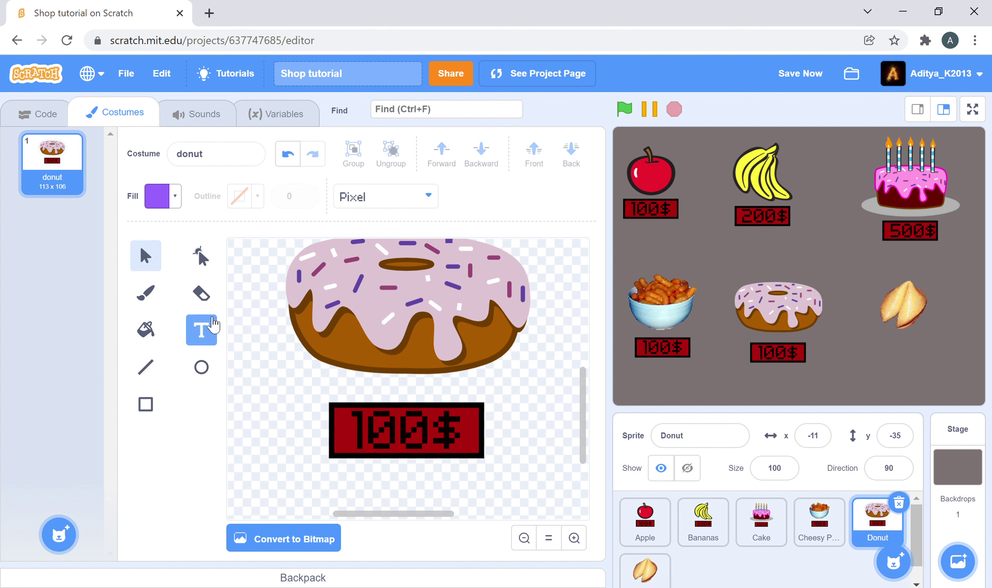
left_click(174, 210)
left_click(210, 406)
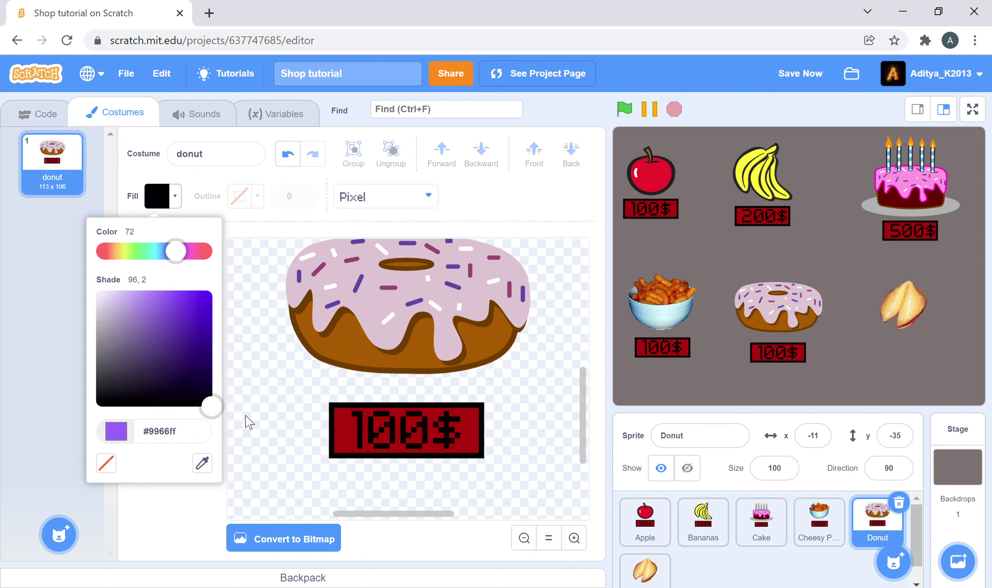
left_click(383, 455)
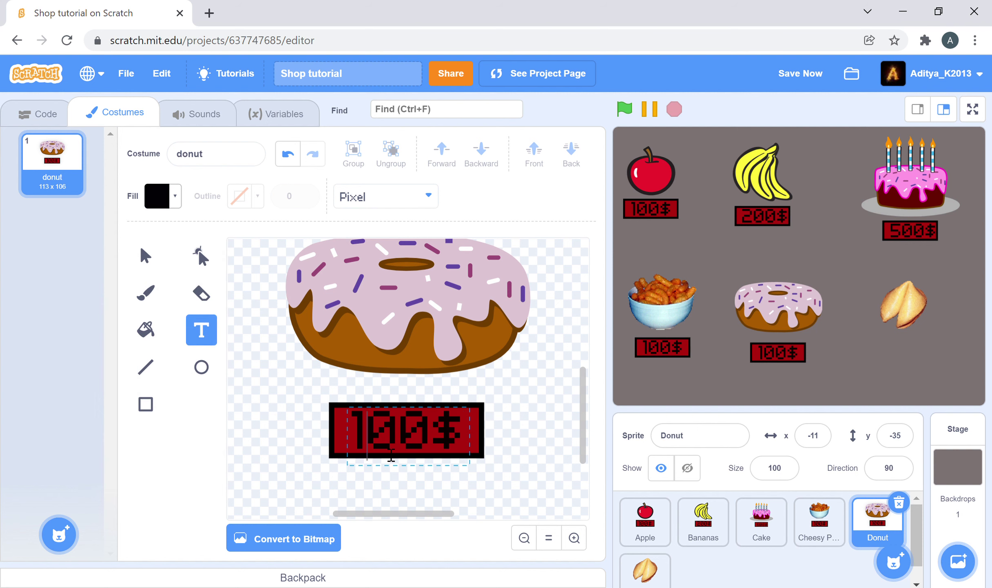
key("BackSpace")
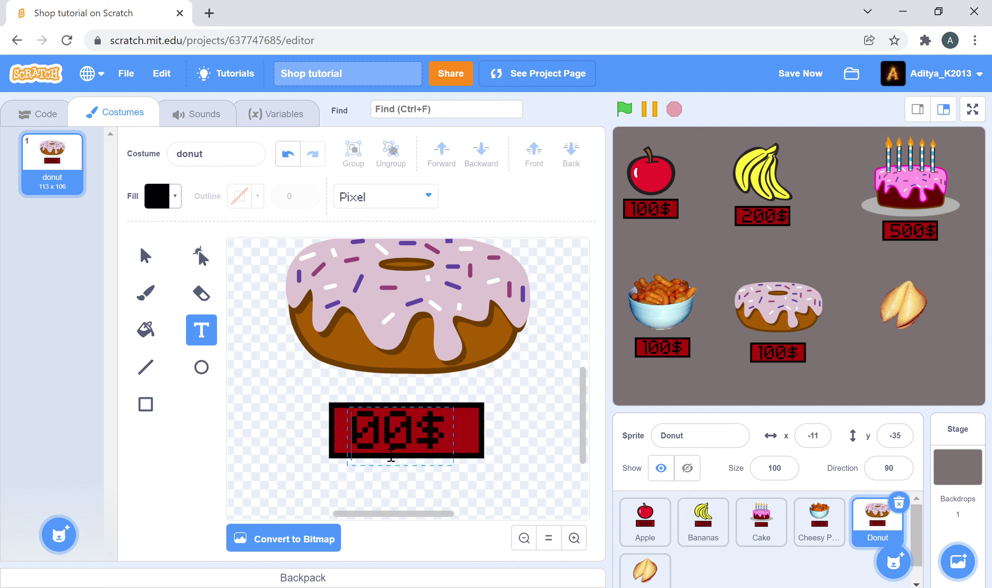
type("2")
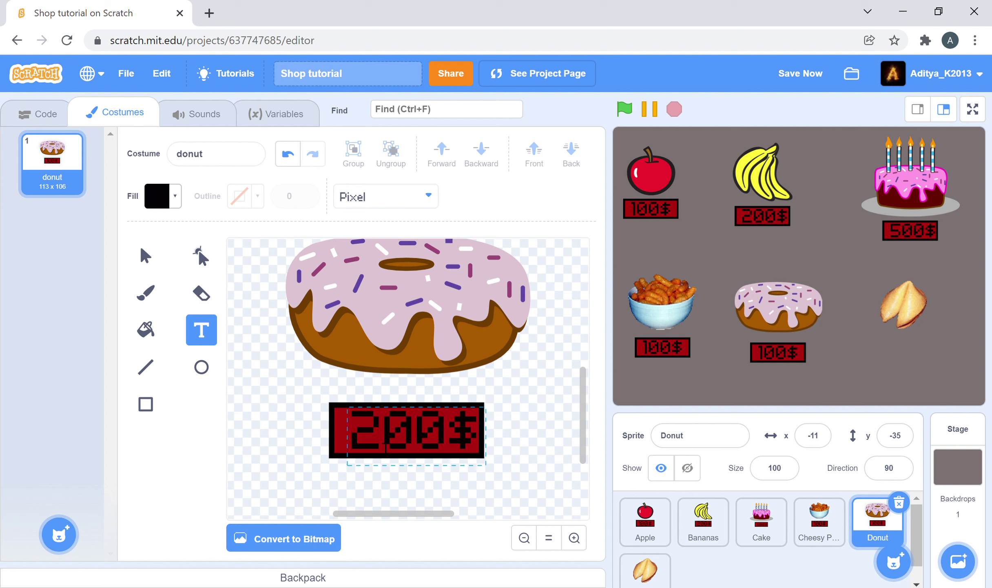
left_click(306, 399)
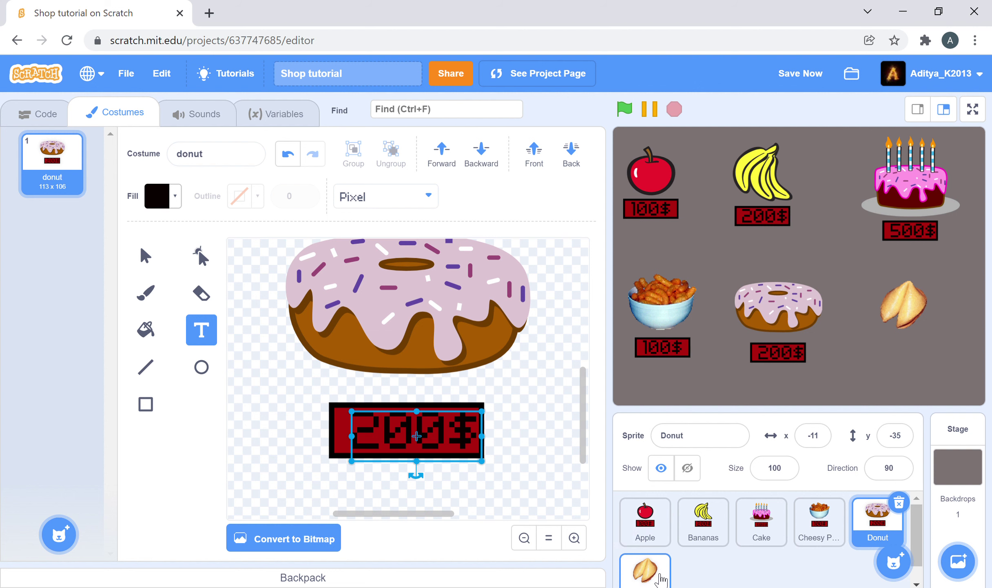
- Convert the Fortune Cookie costume to vector and paste the "100$" price label below the cookie
left_click(660, 579)
scroll(352, 398, "down", 5)
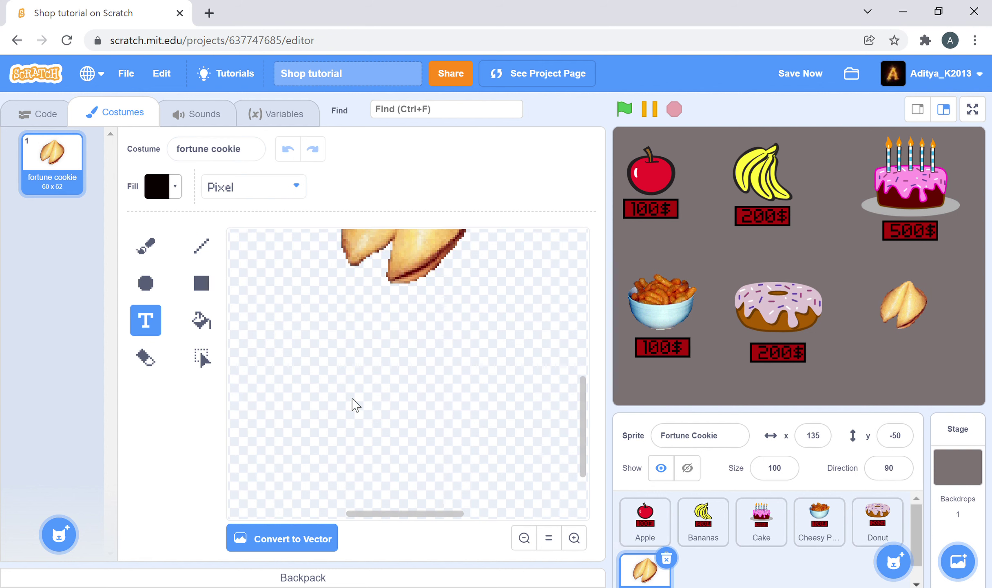
left_click(203, 357)
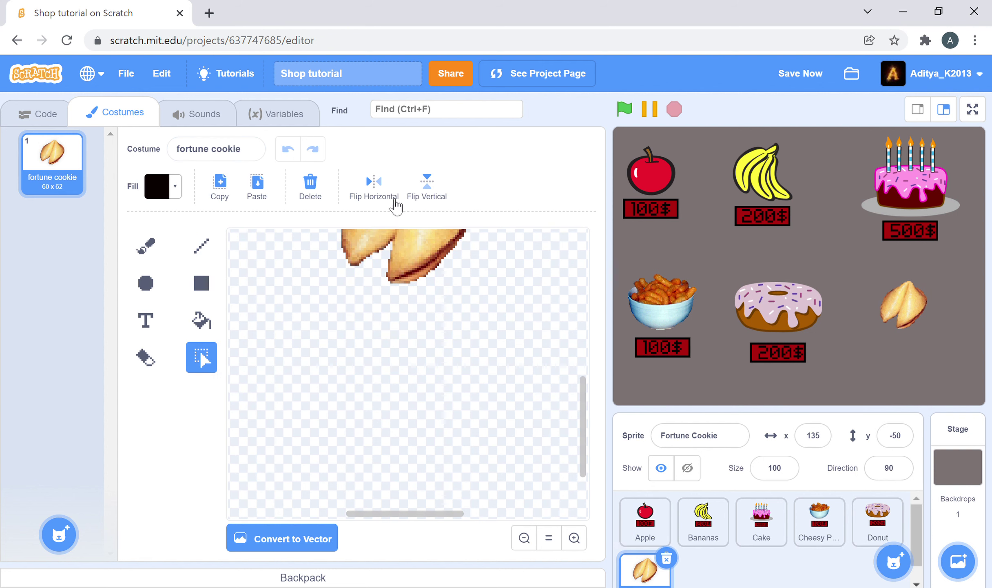
left_click(258, 538)
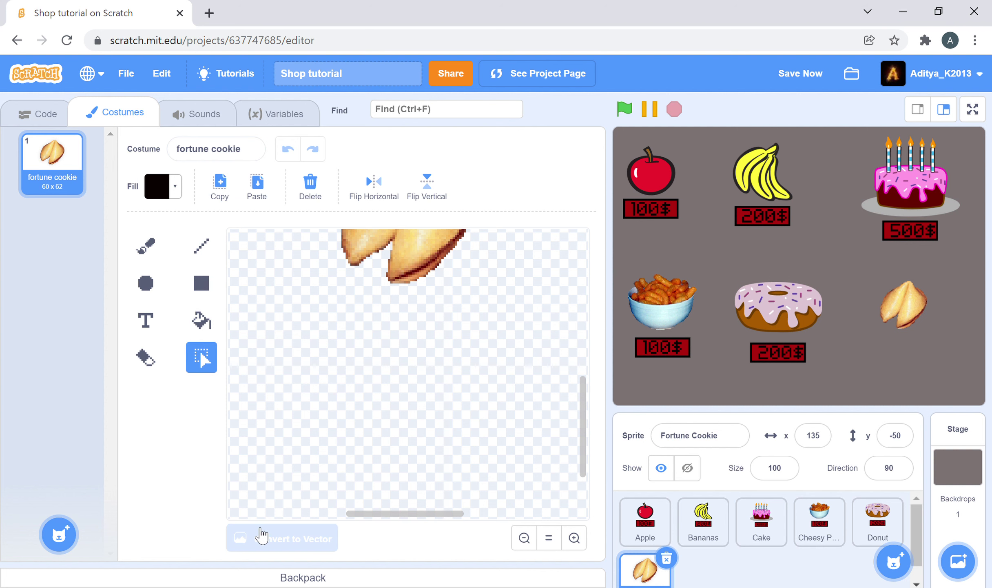
left_click(392, 194)
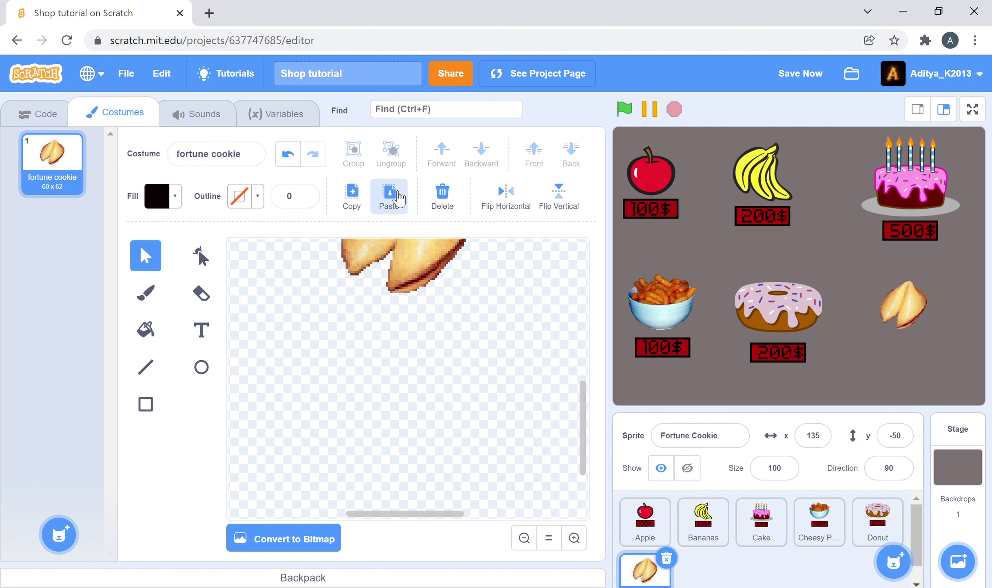
left_click(359, 410)
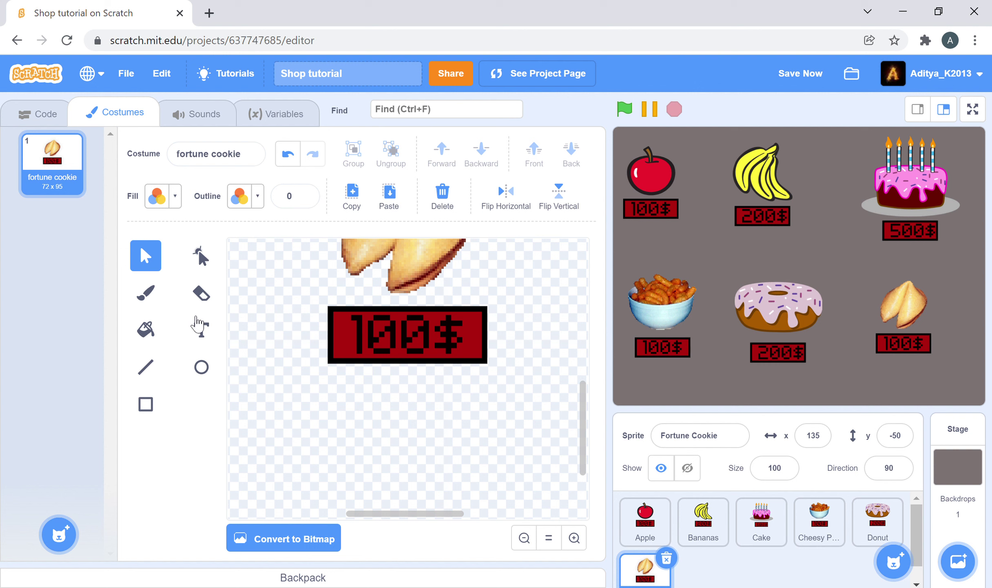
- Set the text fill to near-black and change the fortune cookie's price text to "10$"
left_click(198, 325)
left_click(160, 198)
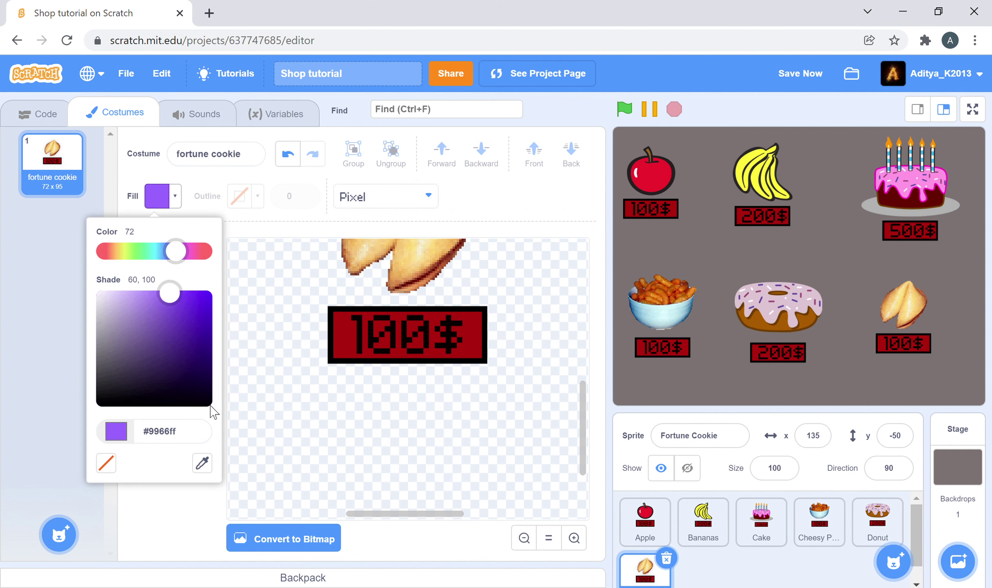
left_click(211, 406)
left_click(468, 348)
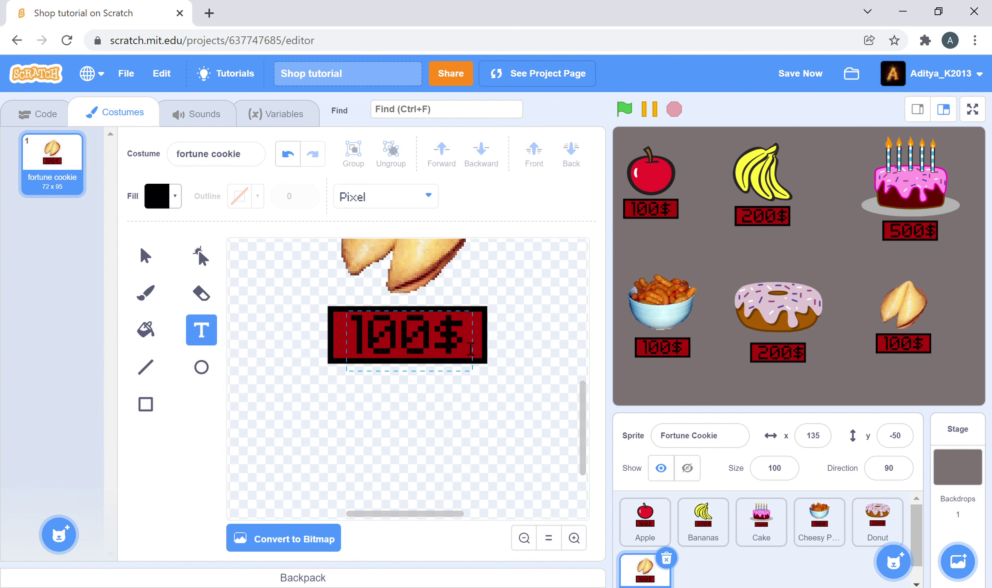
key("Left")
key("BackSpace")
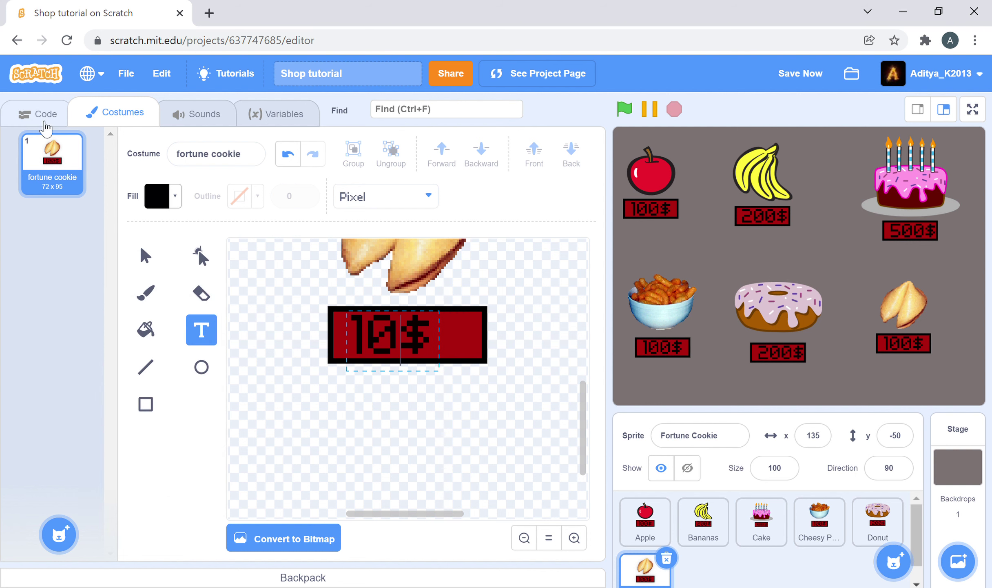
- Switch to the Fortune Cookie sprite's code and delete the default variable "my variable"
left_click(41, 114)
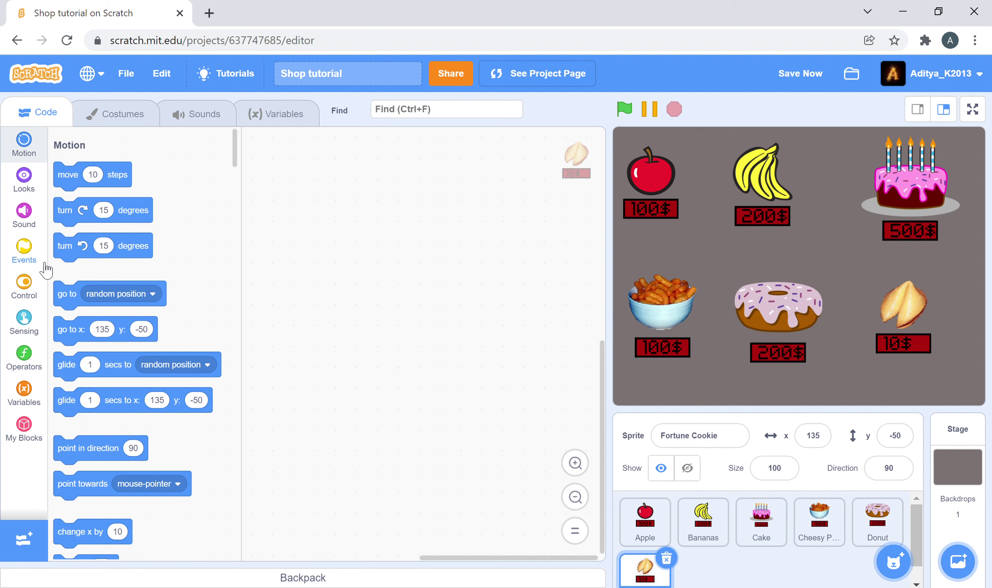
left_click(27, 392)
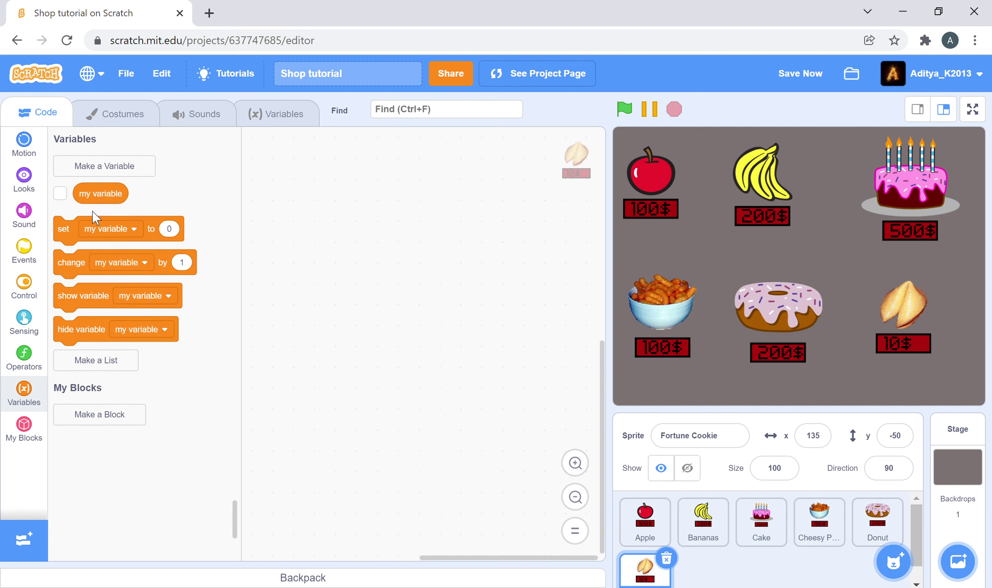
right_click(100, 199)
left_click(119, 231)
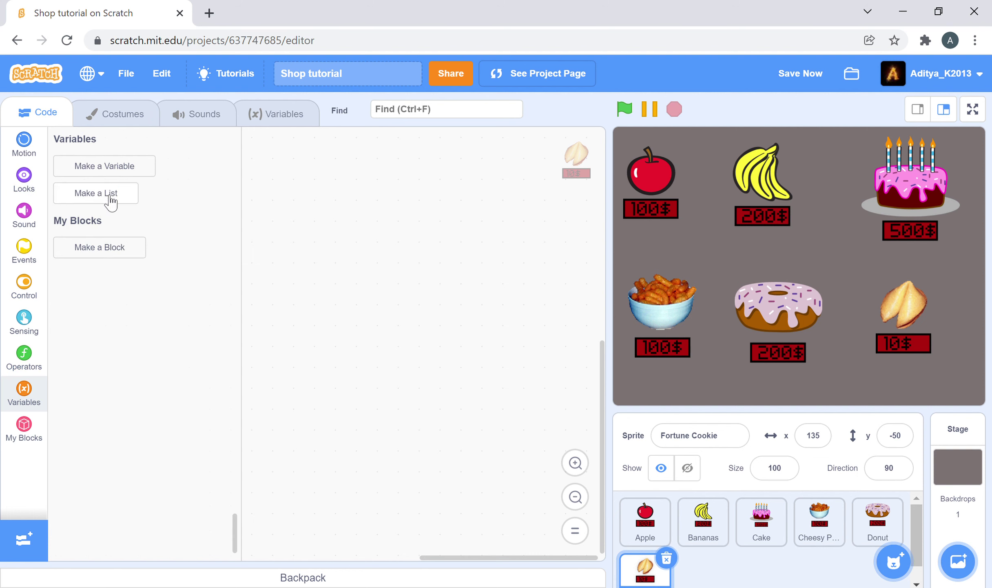
- Create a variable named "$" for all sprites and move its readout into the stage's upper-left corner
left_click(106, 168)
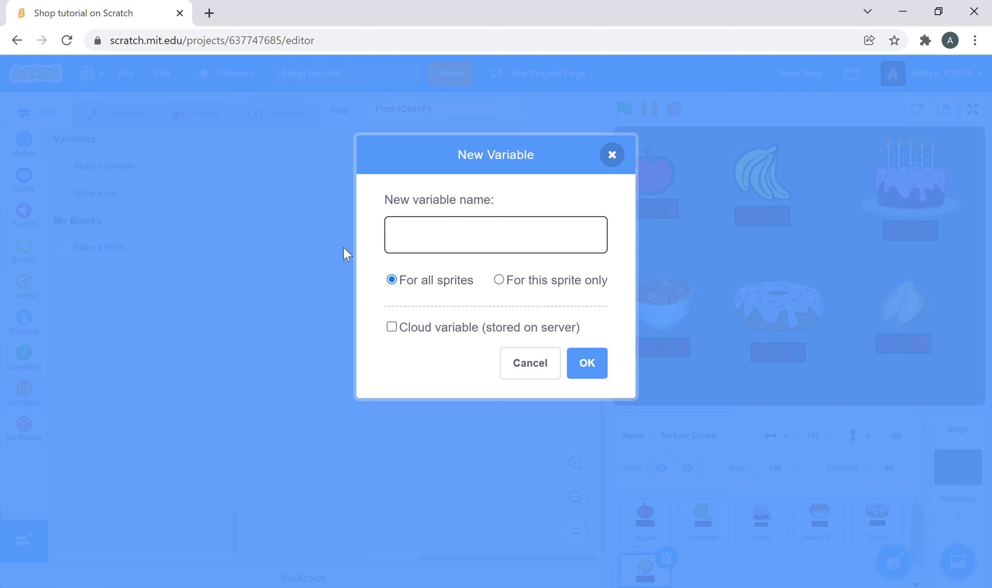
type("$")
key("Return")
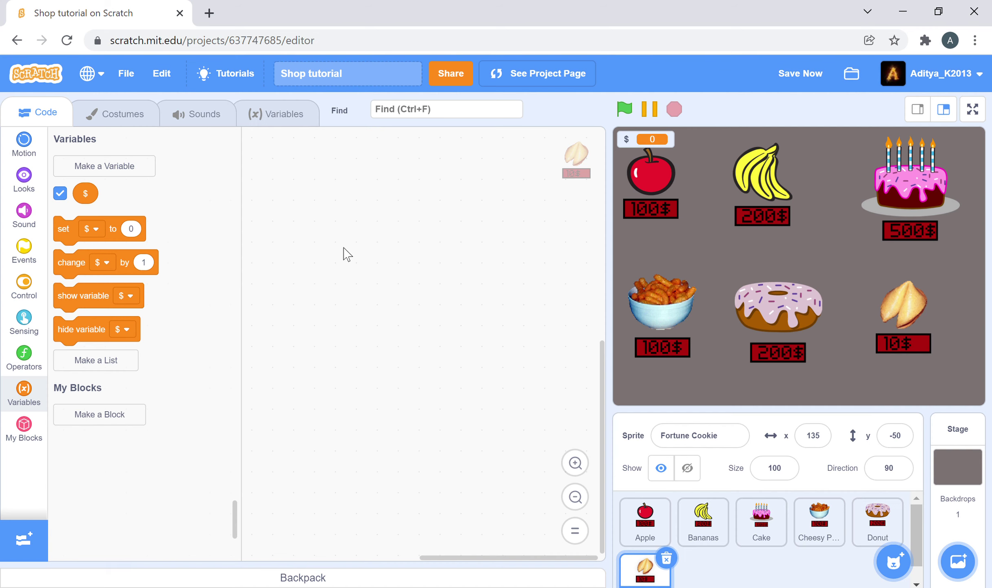
left_click_drag(647, 139, 641, 136)
right_click(639, 135)
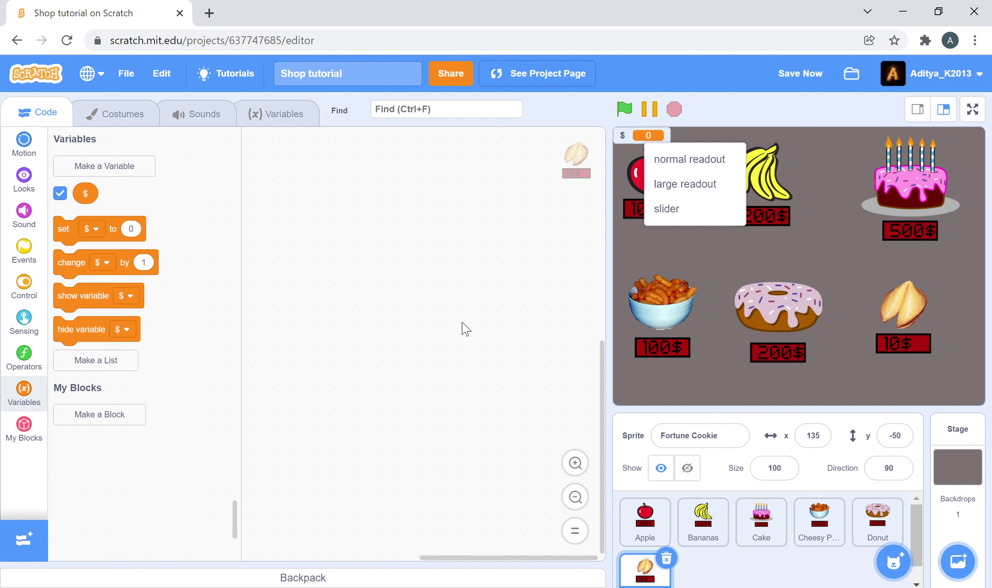
- Start a Fortune Cookie script with "when this sprite clicked" followed by two stacked if-then blocks
left_click(24, 250)
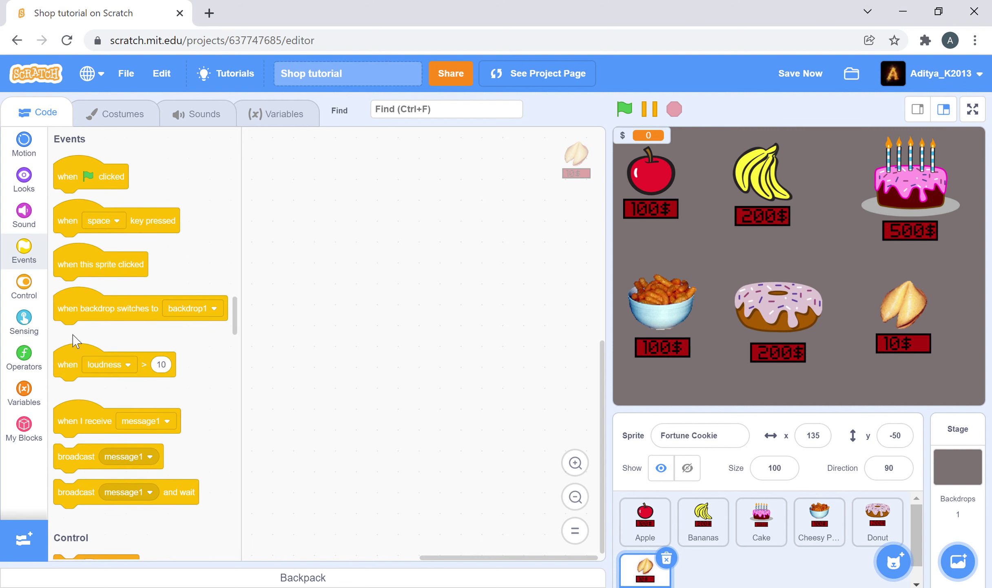
left_click_drag(77, 281, 290, 265)
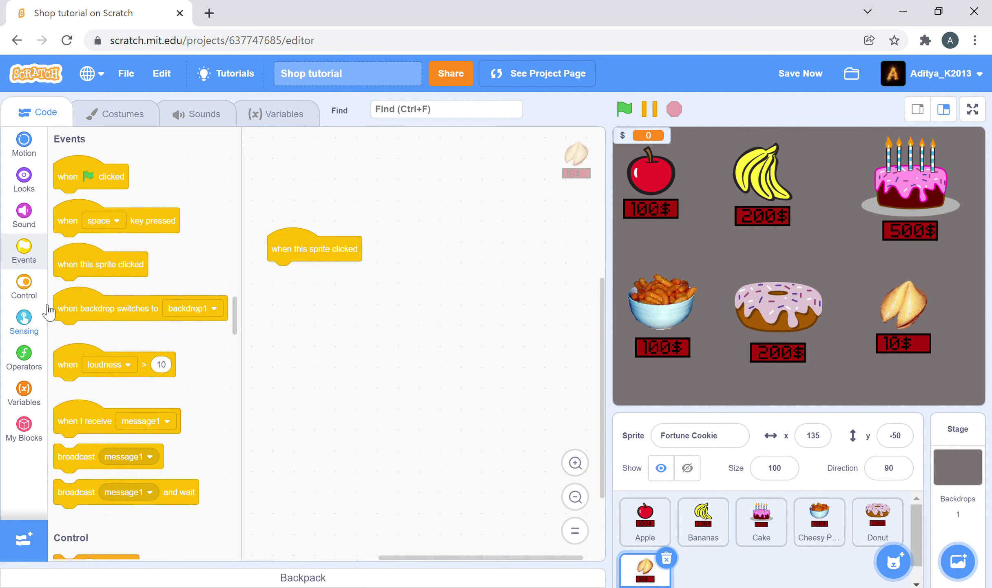
left_click(24, 285)
left_click_drag(118, 359, 307, 278)
left_click_drag(140, 365, 369, 329)
- Add a greater-than comparison to the script area and replace the two if-then blocks with a single if-then-else block
left_click(21, 363)
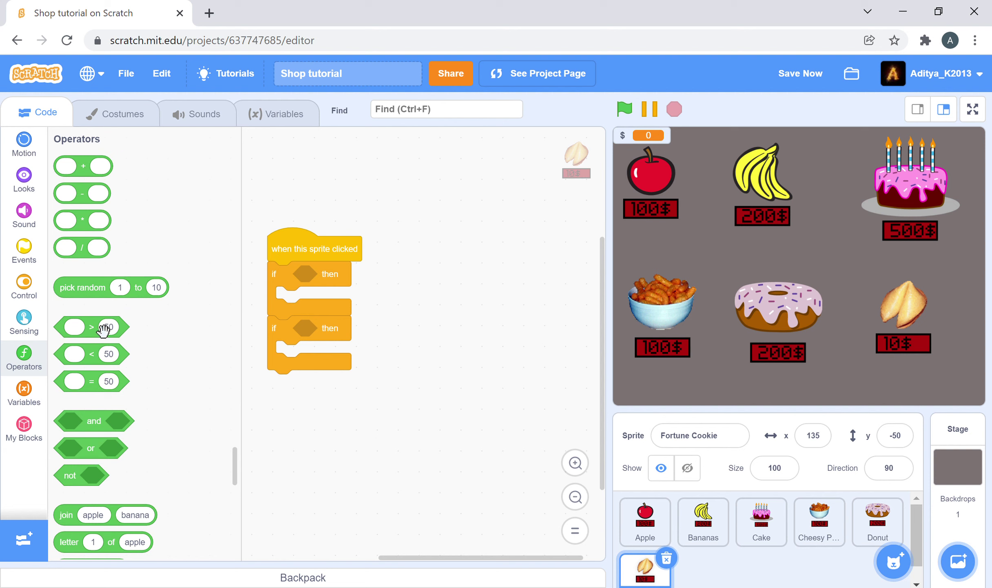
left_click_drag(102, 326, 308, 281)
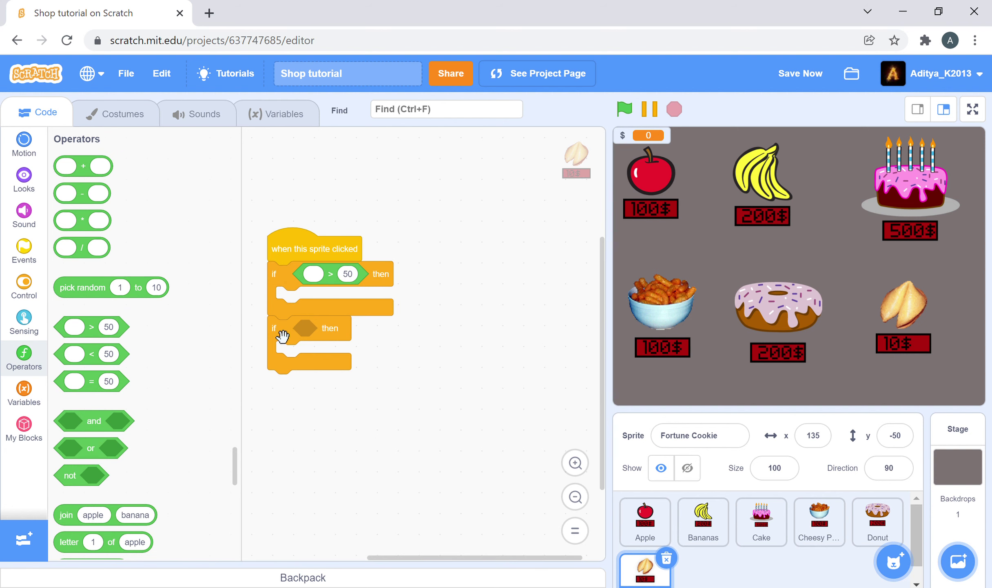
left_click_drag(282, 334, 157, 363)
left_click_drag(350, 276, 440, 277)
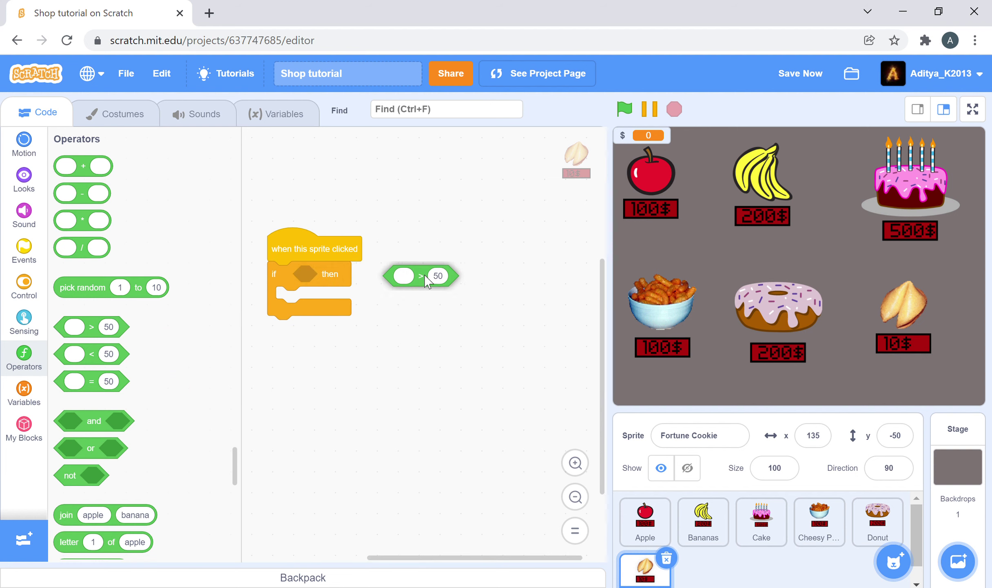
left_click_drag(339, 281, 145, 328)
left_click(25, 285)
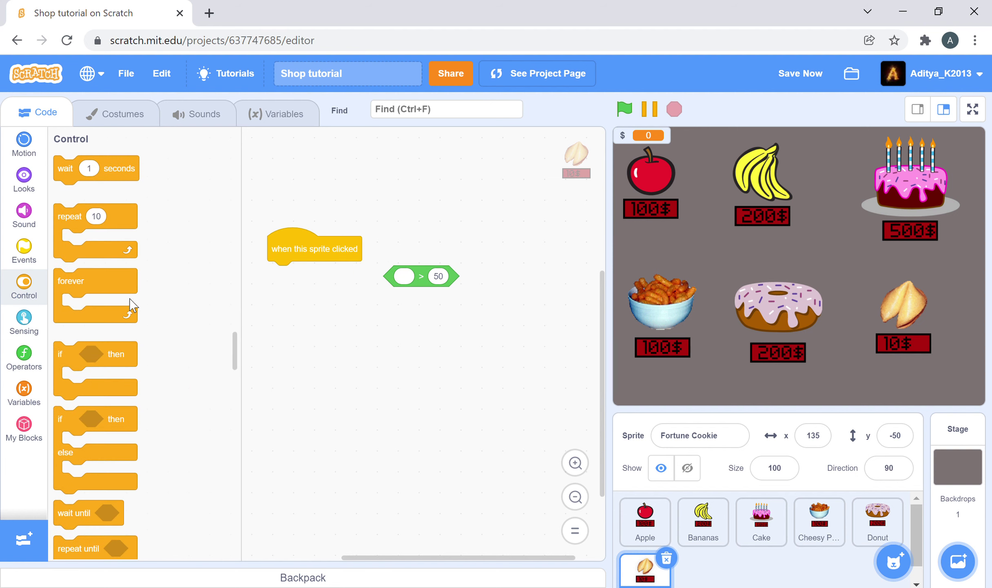
left_click_drag(123, 419, 339, 283)
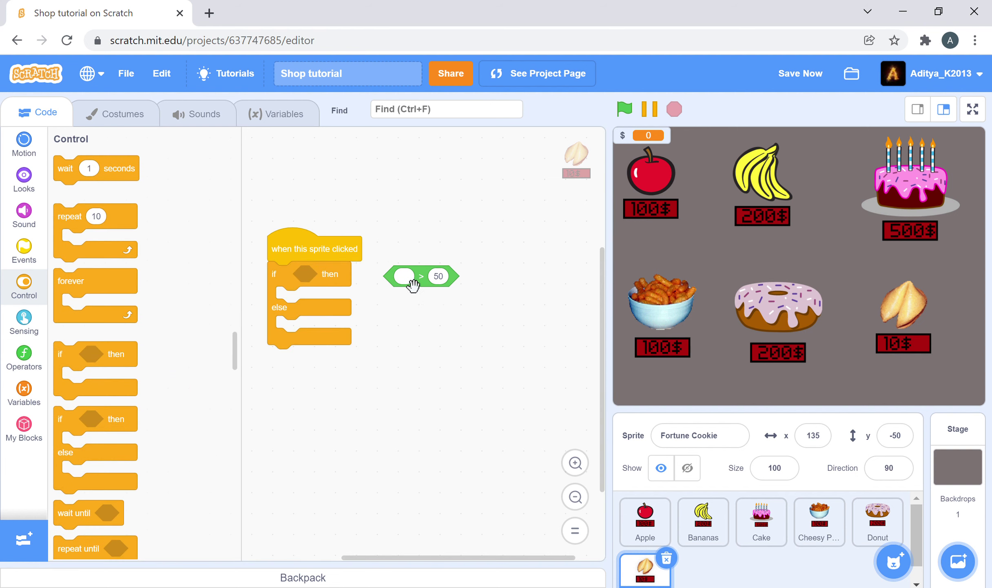
- Set the if-then-else block's condition to "$ > 10" using the greater-than comparison and the "$" variable
left_click_drag(433, 281, 348, 291)
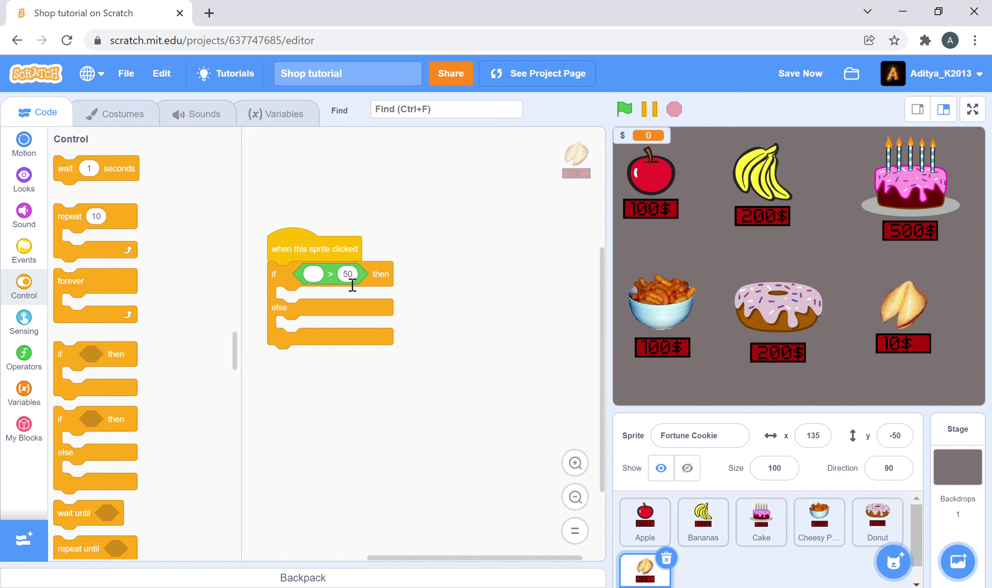
left_click(351, 282)
type("10")
left_click(498, 289)
left_click(25, 393)
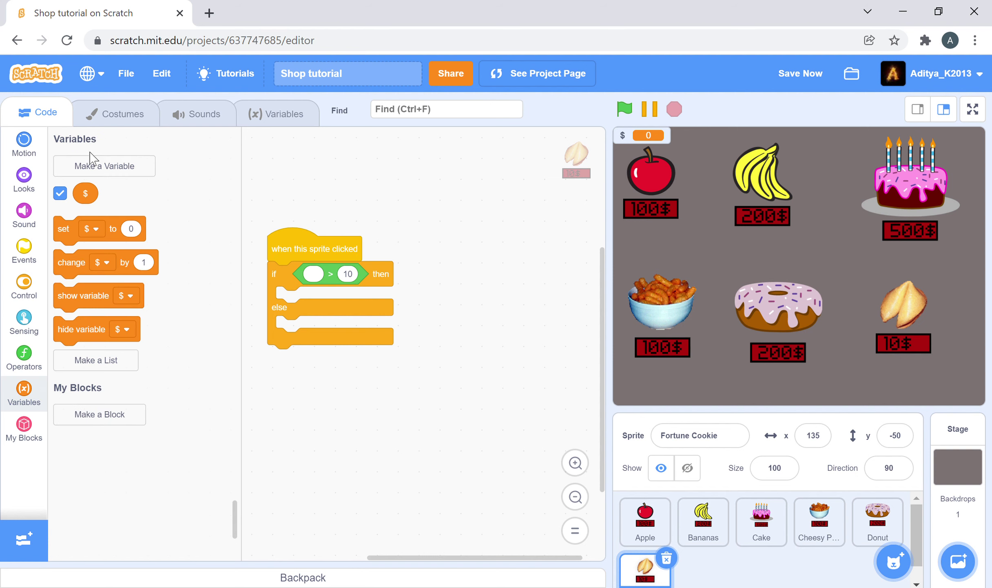
left_click_drag(83, 195, 322, 287)
- Place a "hide" block in the then branch and a "show" block in the else branch
left_click(24, 180)
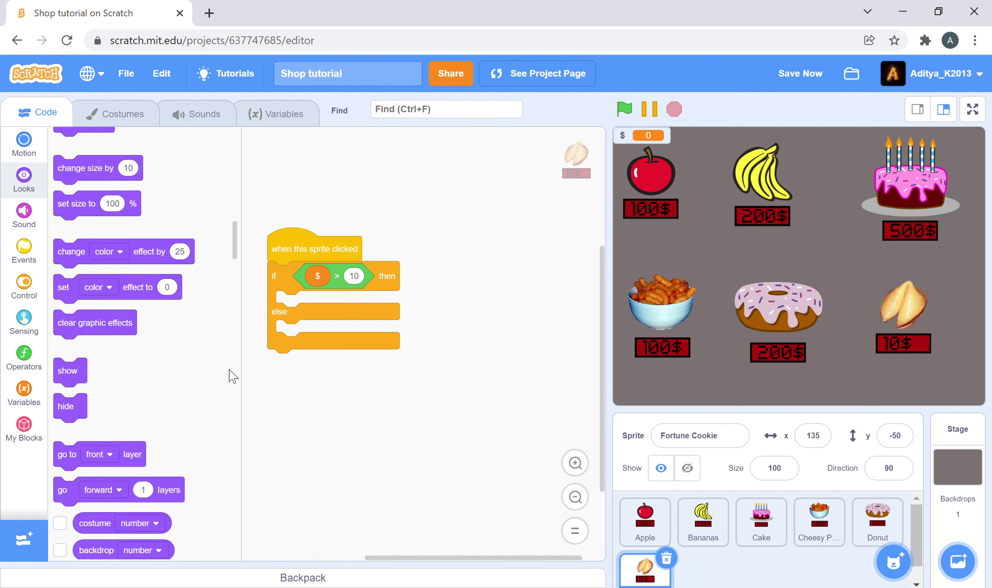
scroll(83, 296, "down", 3)
left_click_drag(73, 255, 296, 312)
left_click_drag(93, 220, 314, 348)
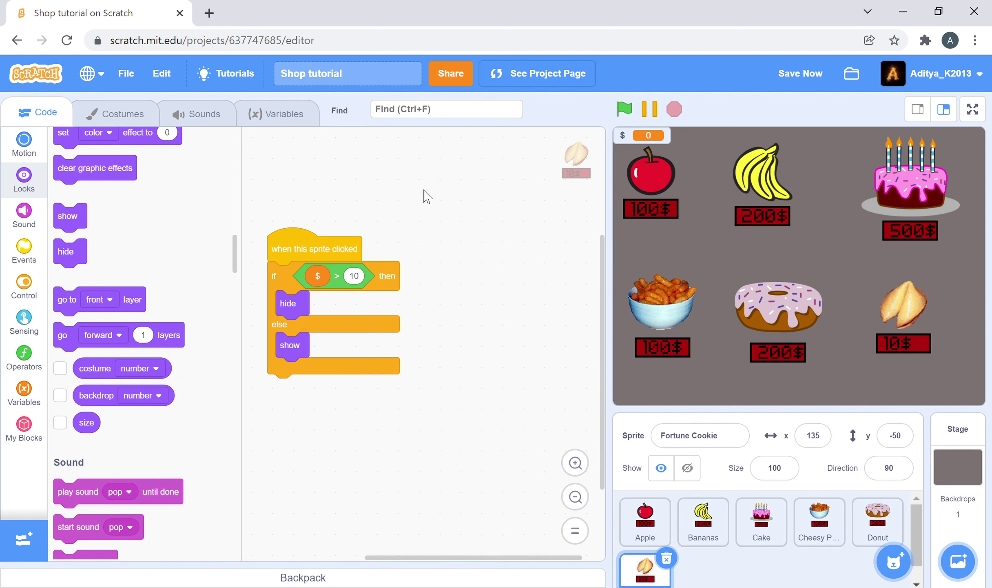